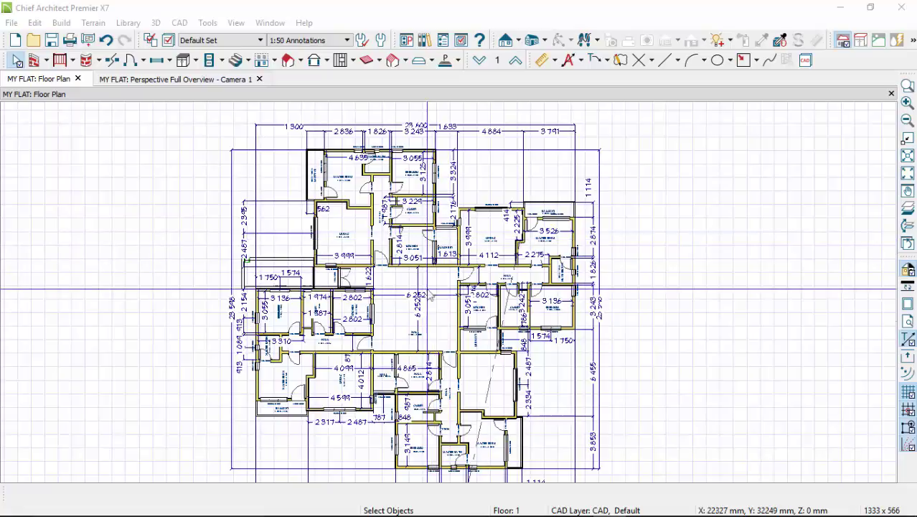
- Zoom in and out around the MY FLAT Floor 1 plan to review walls, doors and dimensions
scroll(423, 316, up, 1)
scroll(423, 318, up, 1)
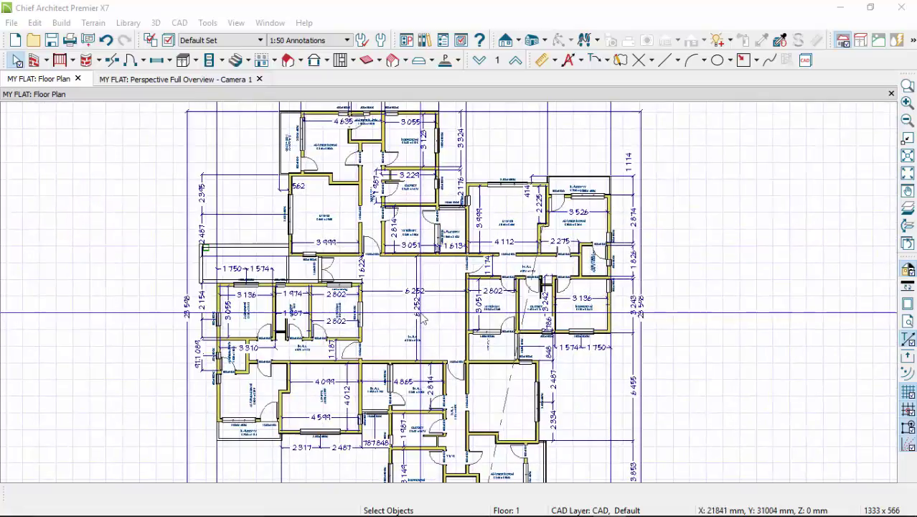
scroll(387, 259, down, 2)
scroll(377, 237, up, 1)
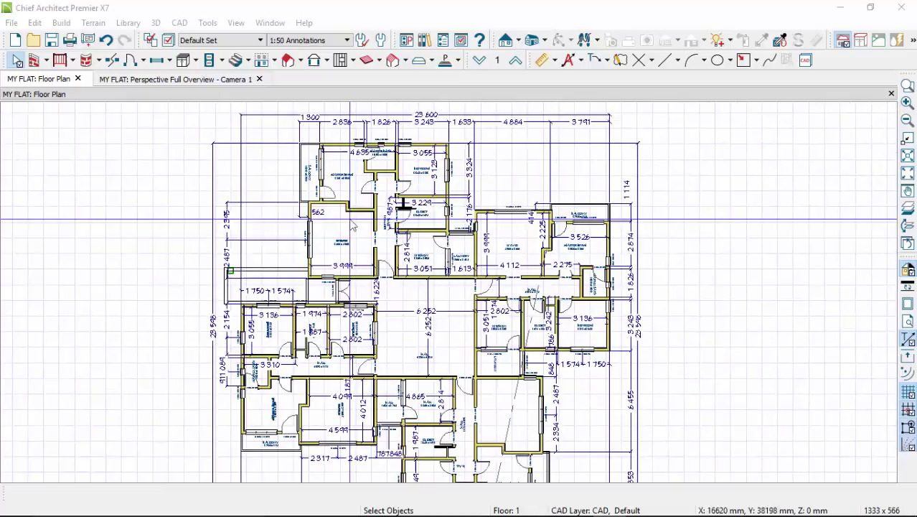
scroll(330, 155, up, 2)
scroll(323, 143, up, 1)
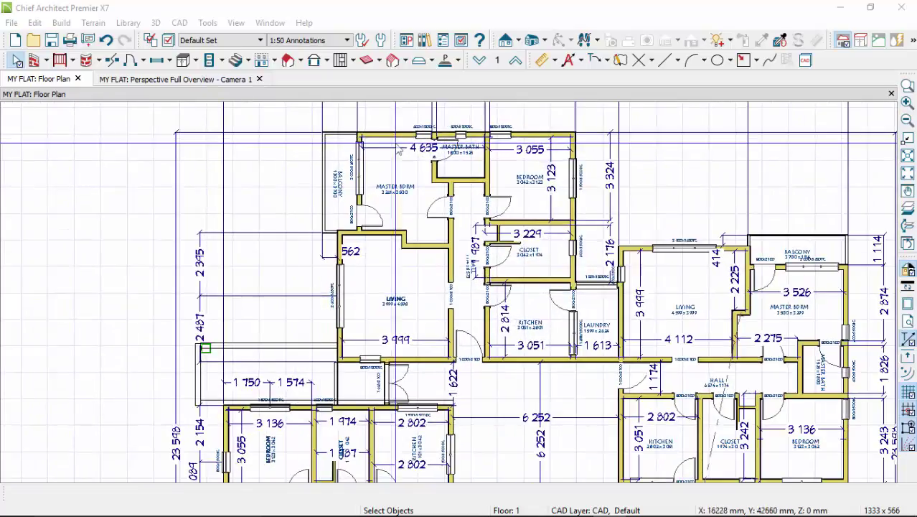
scroll(322, 143, up, 1)
scroll(323, 143, down, 1)
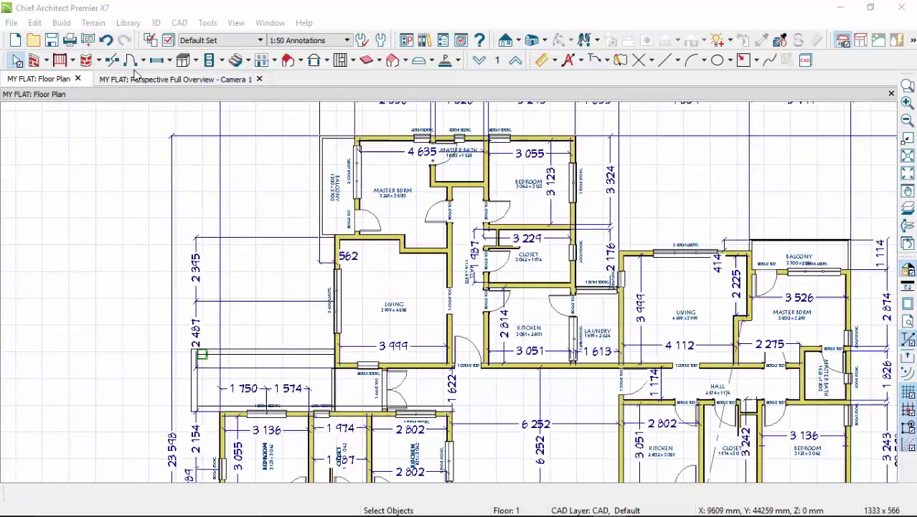
scroll(446, 219, down, 2)
scroll(550, 325, down, 2)
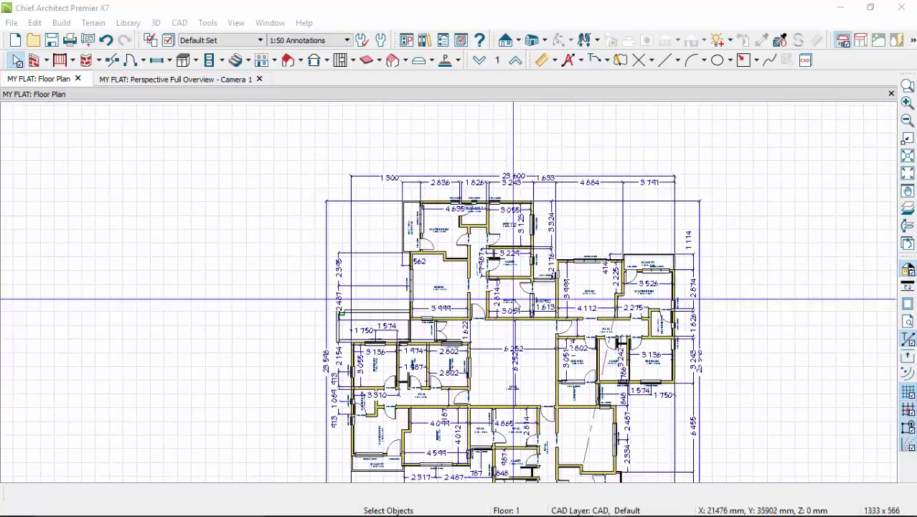
scroll(540, 337, up, 1)
scroll(525, 388, up, 1)
scroll(455, 371, down, 2)
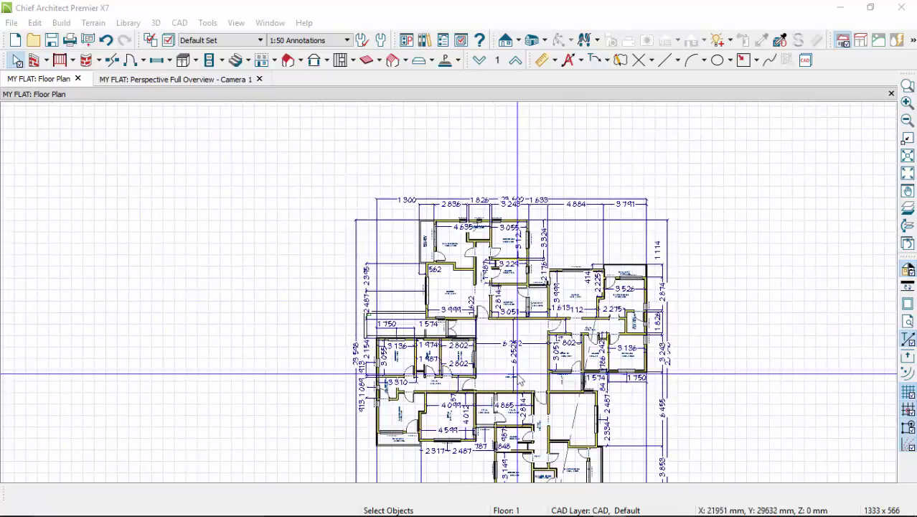
scroll(543, 397, up, 1)
scroll(549, 406, up, 1)
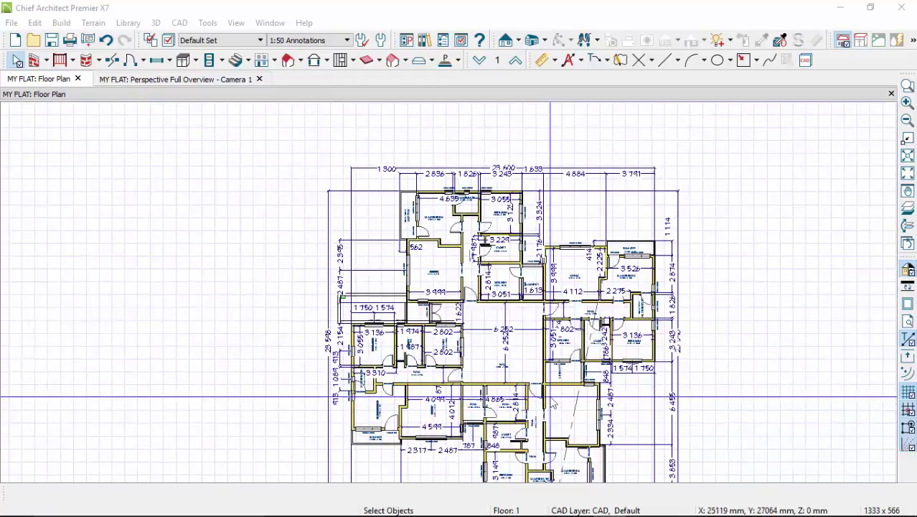
scroll(521, 337, down, 2)
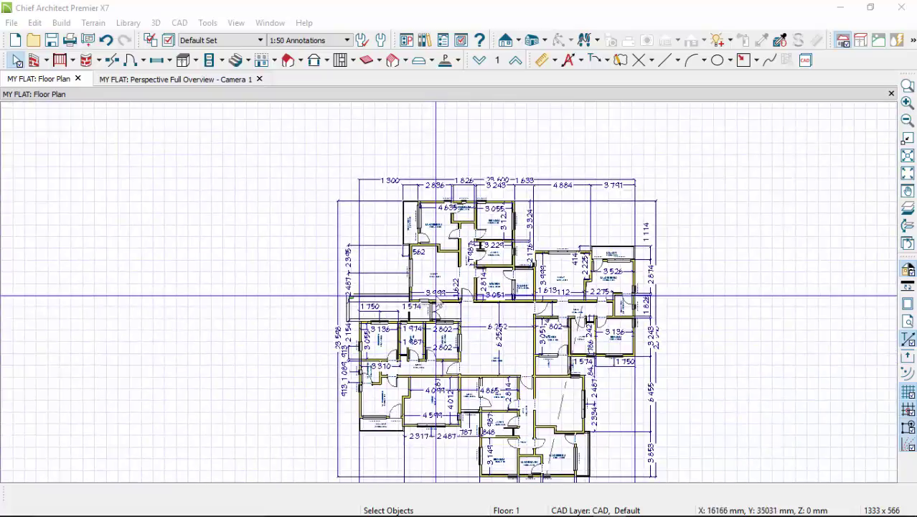
scroll(535, 373, up, 1)
scroll(553, 408, up, 1)
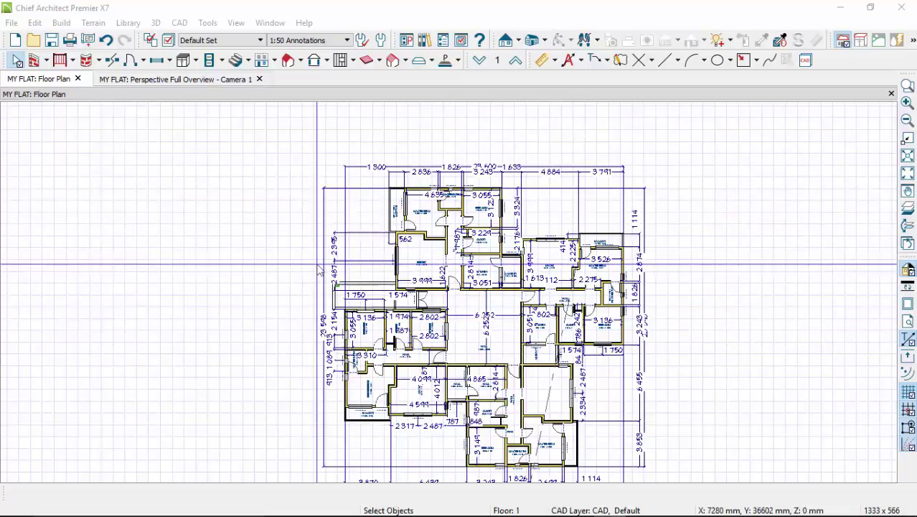
scroll(555, 214, down, 1)
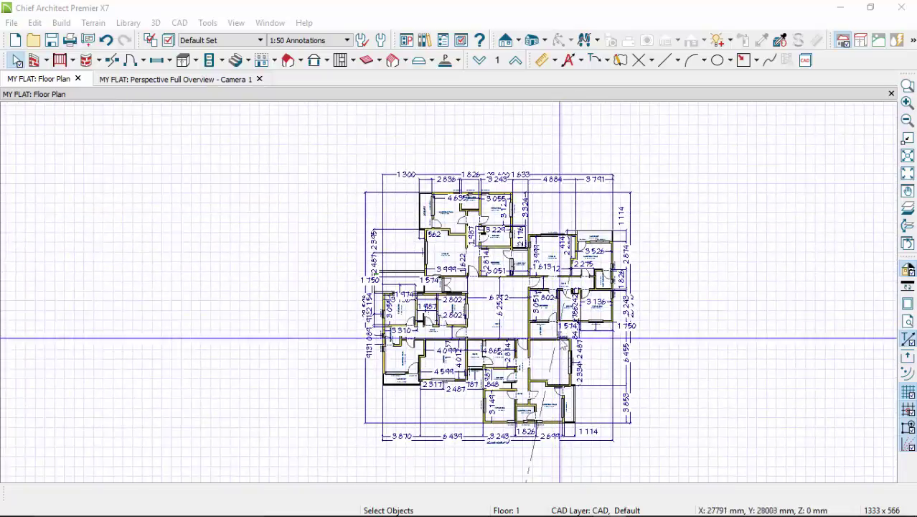
scroll(607, 336, up, 1)
scroll(600, 330, up, 1)
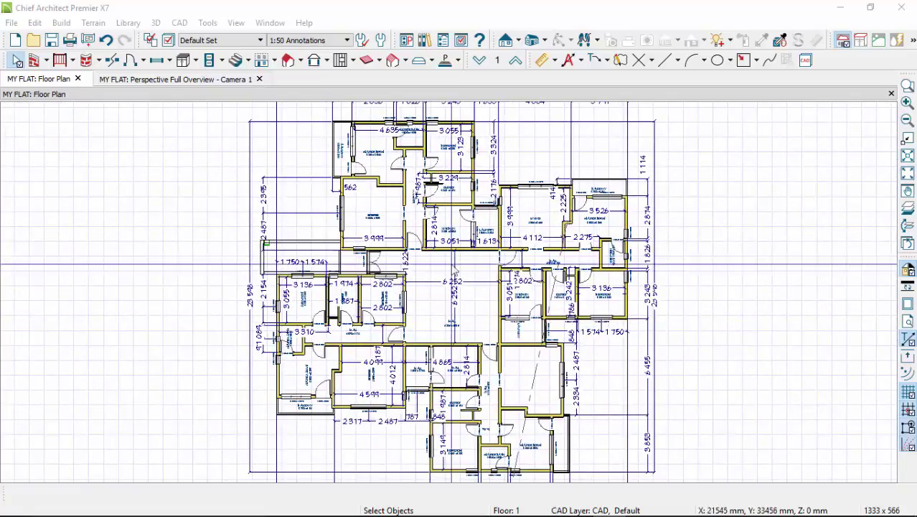
scroll(481, 264, up, 1)
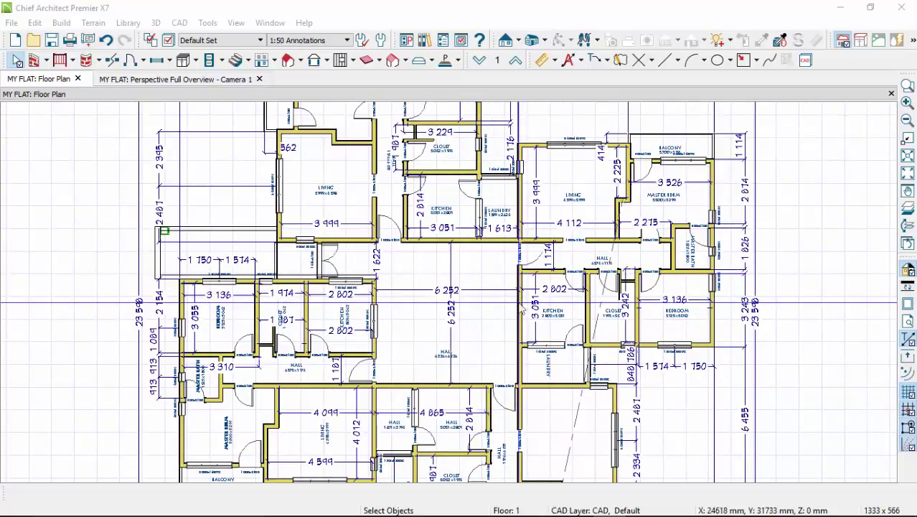
scroll(519, 300, down, 2)
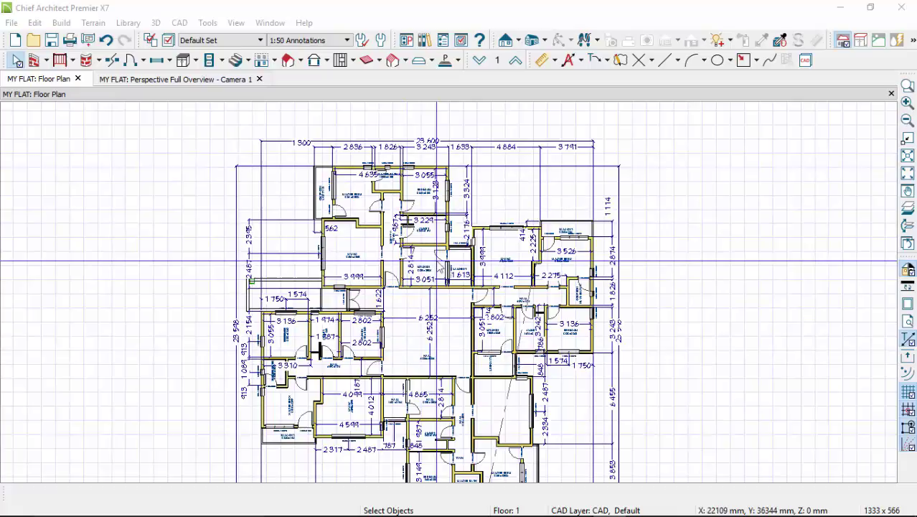
scroll(445, 266, down, 2)
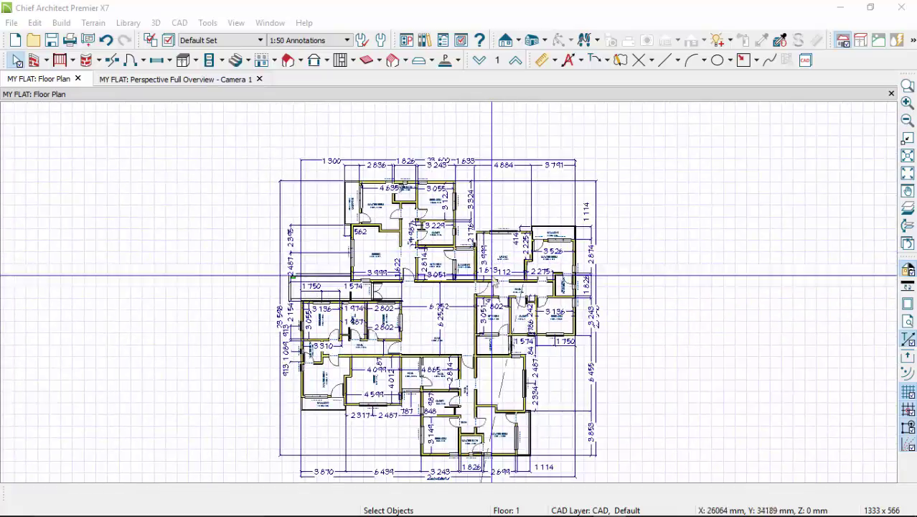
scroll(466, 355, up, 1)
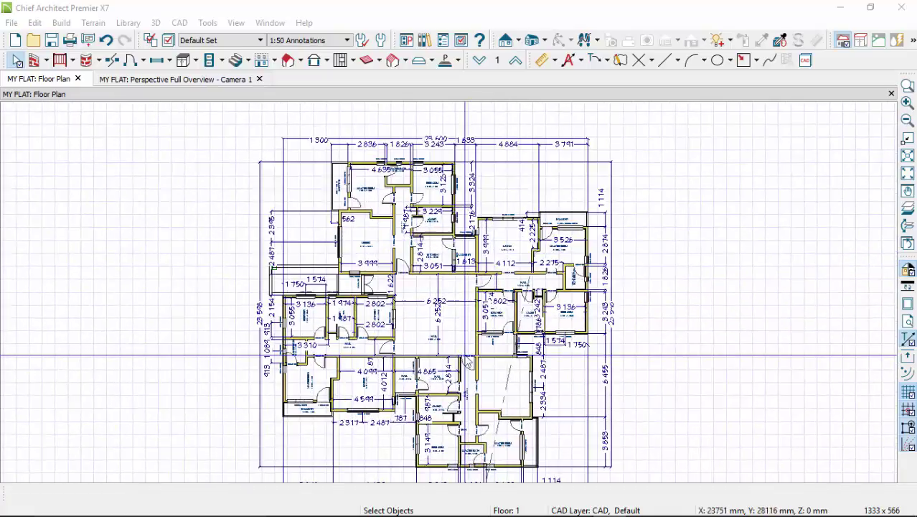
- Move up to Floor 2 and create a Perspective Full Overview camera view
click(516, 62)
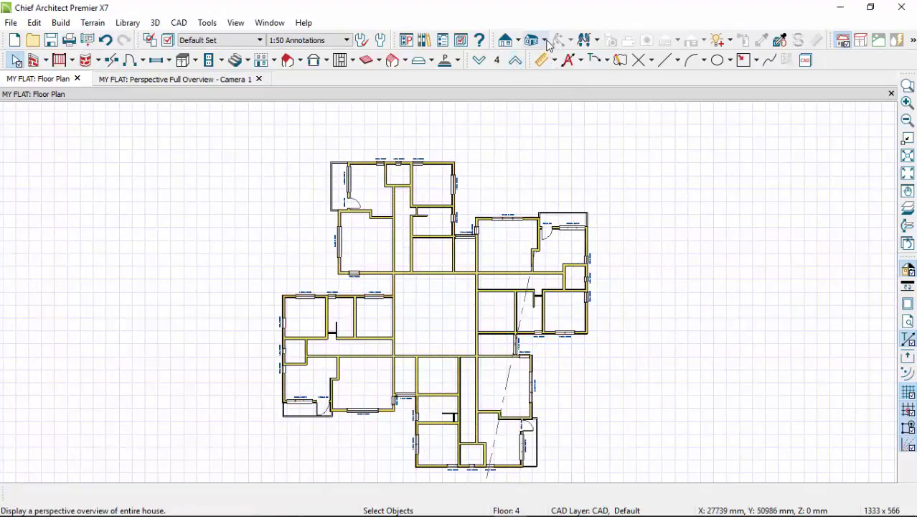
click(545, 41)
click(599, 99)
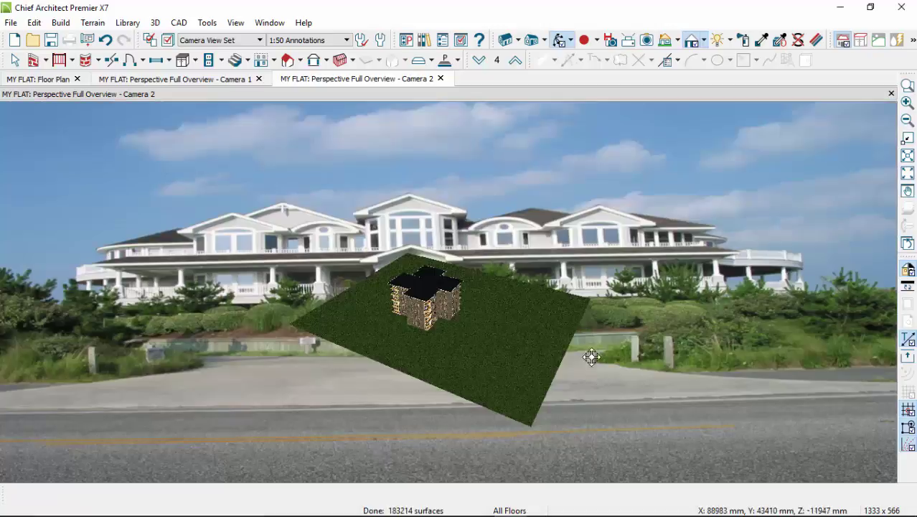
- Orbit and zoom the 3D view to a corner view showing the balcony sides
mouse_move(440, 290)
mouse_down()
mouse_move(431, 359)
mouse_move(445, 298)
mouse_move(363, 293)
mouse_move(459, 284)
mouse_move(428, 293)
mouse_up()
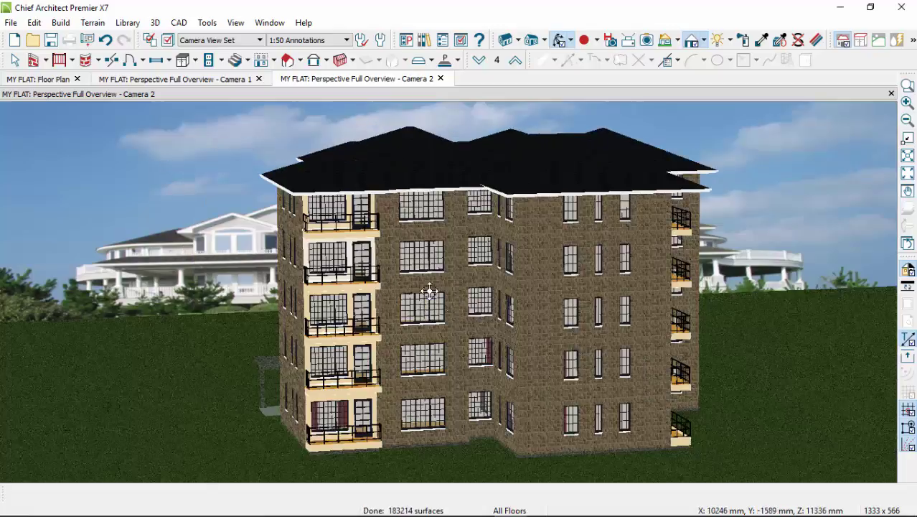
drag(516, 341, 337, 346)
scroll(752, 292, up, 5)
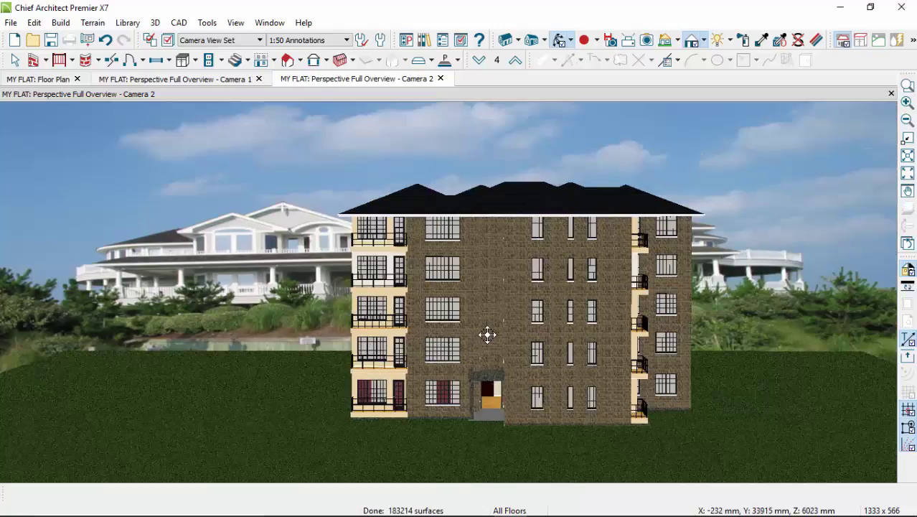
drag(511, 333, 607, 419)
scroll(457, 291, up, 4)
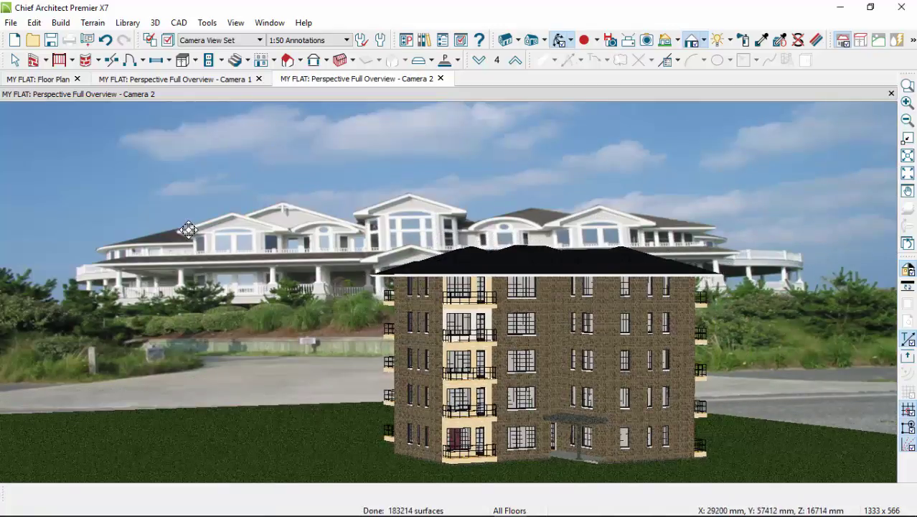
- Orbit and zoom the 3D overview to reveal the building's side facades
drag(562, 351, 436, 355)
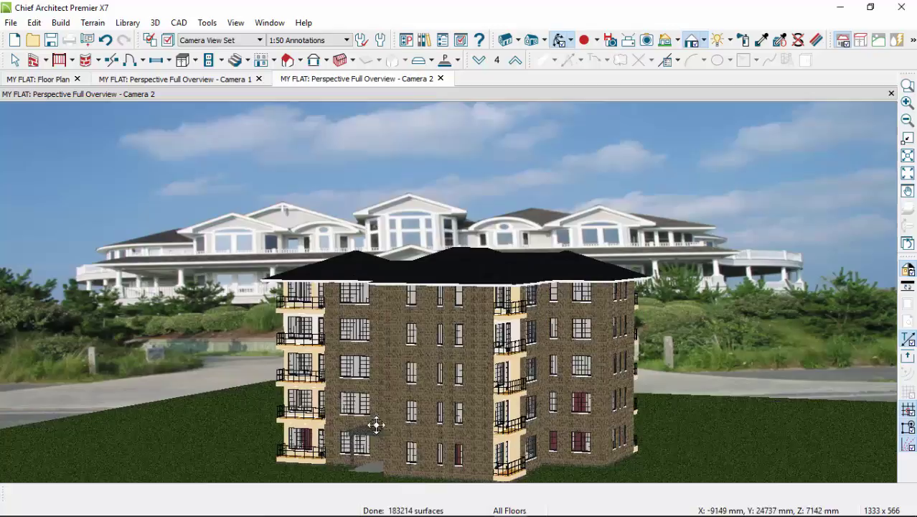
scroll(374, 425, up, 5)
drag(387, 426, 468, 392)
scroll(629, 431, up, 5)
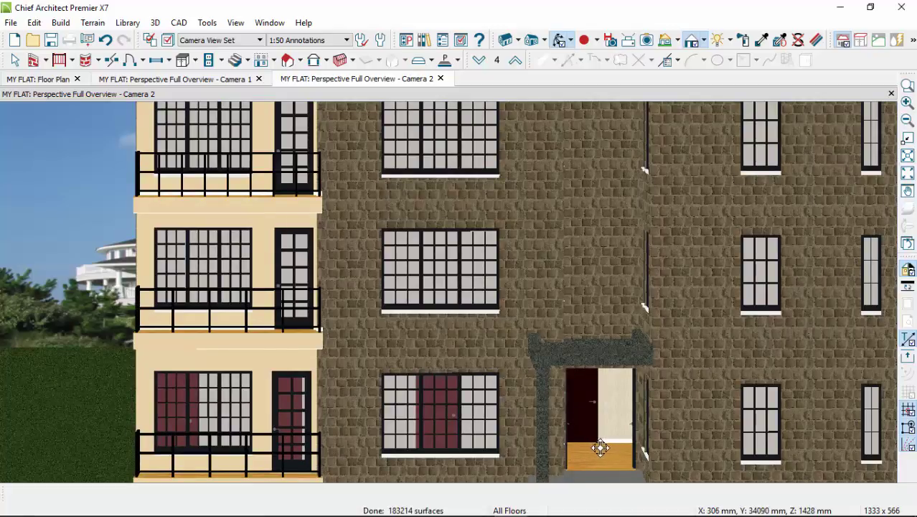
scroll(568, 424, down, 5)
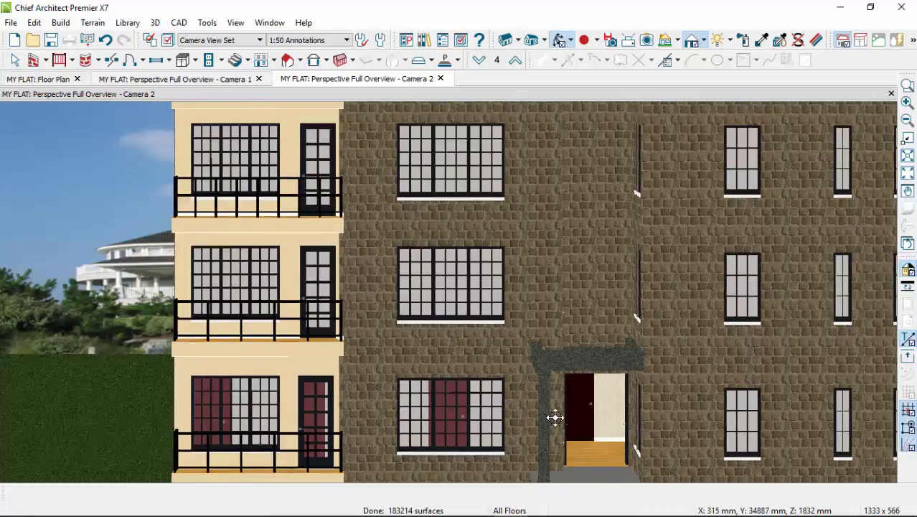
- Orbit to the right side, then the left side and front, dismissing the building's context menu
drag(577, 420, 570, 436)
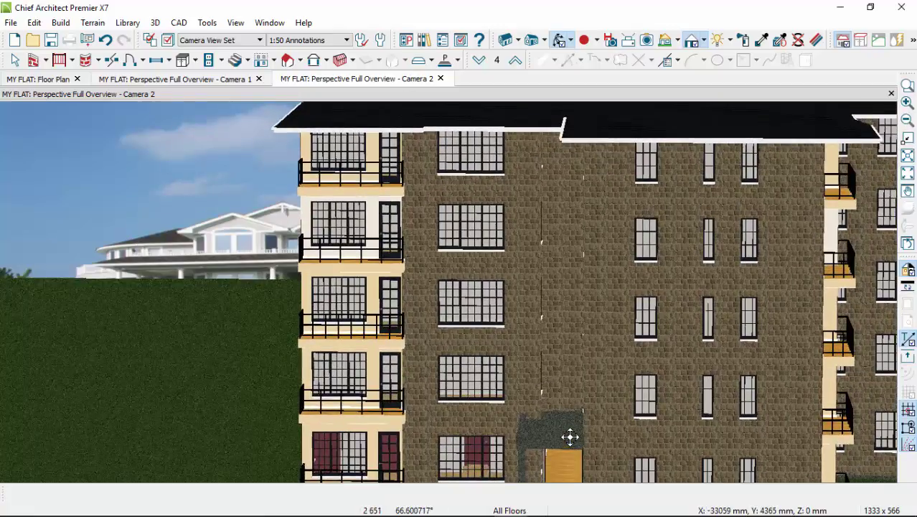
scroll(503, 294, down, 4)
drag(561, 318, 616, 307)
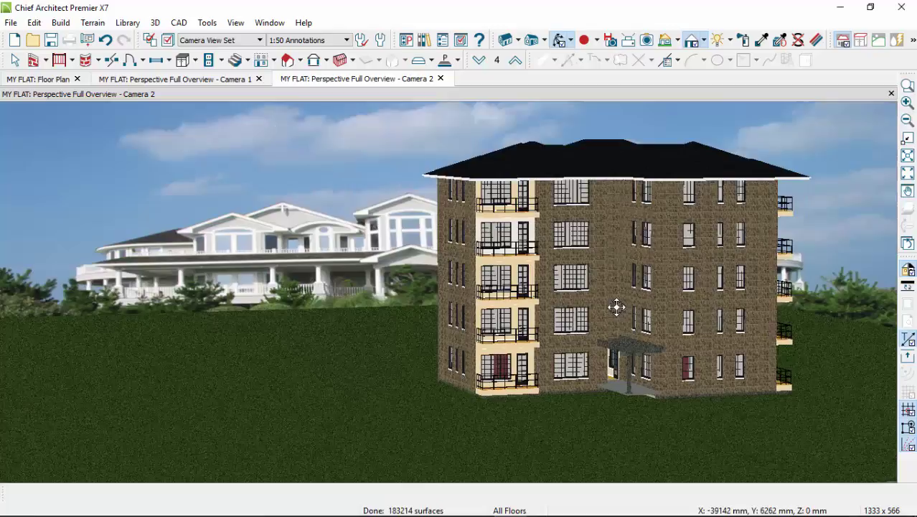
scroll(567, 268, up, 4)
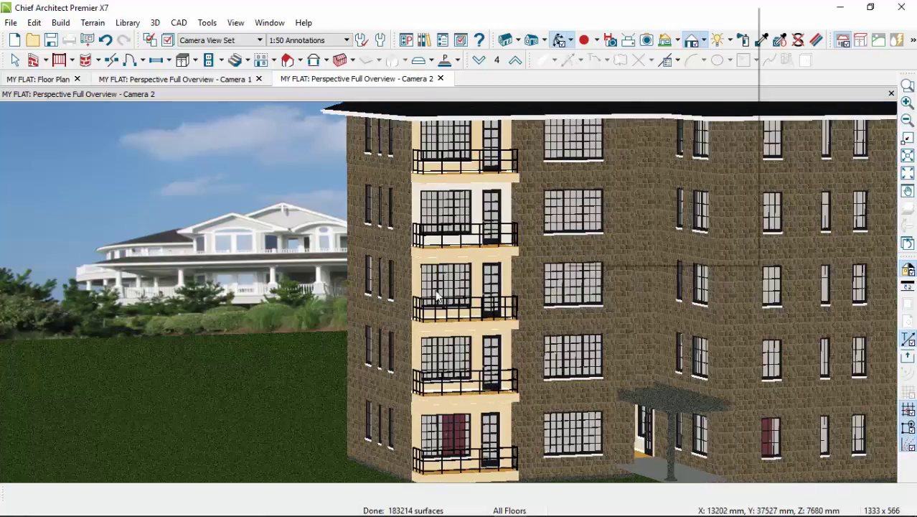
right_click(566, 114)
click(567, 113)
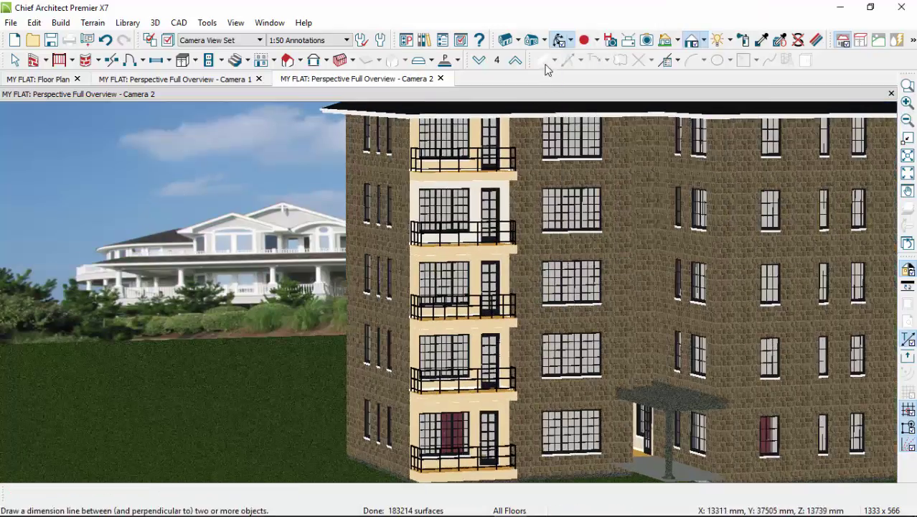
- Return to the floor plan, step down toward Floor 1, and zoom to review the layout
click(43, 79)
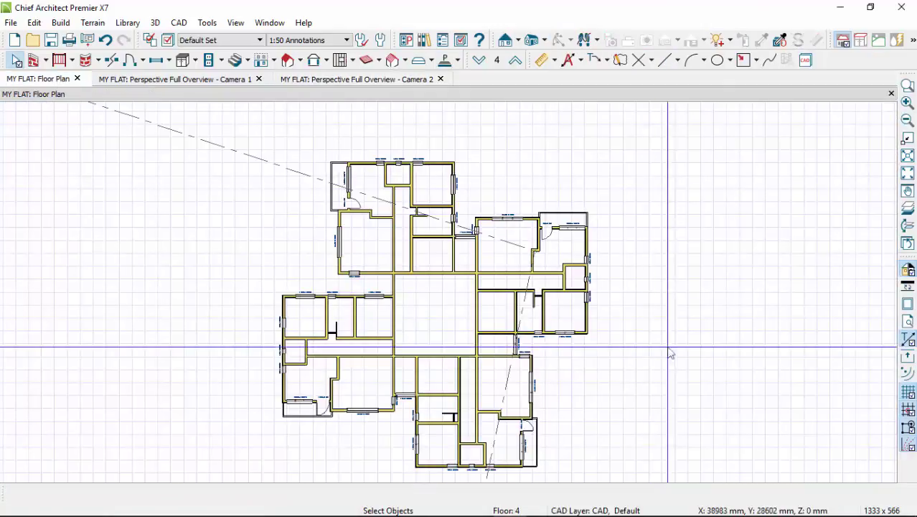
scroll(406, 337, up, 3)
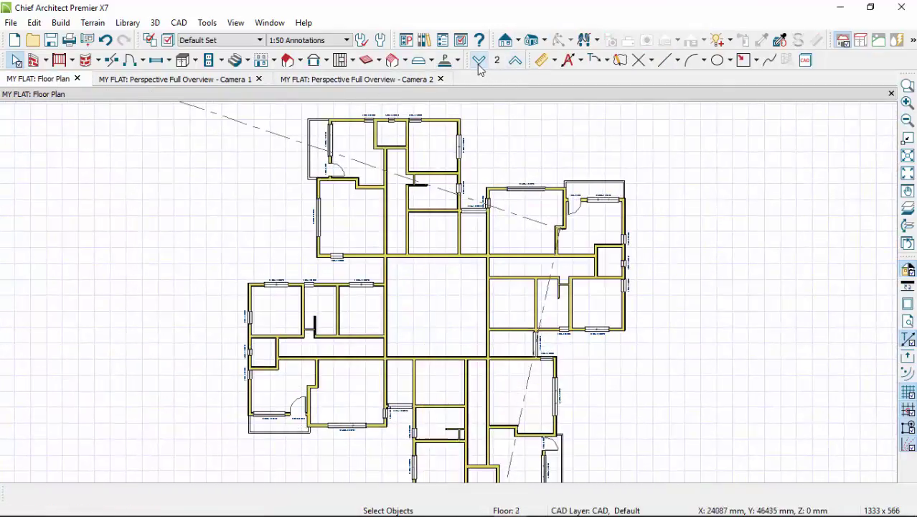
click(478, 63)
scroll(447, 287, up, 5)
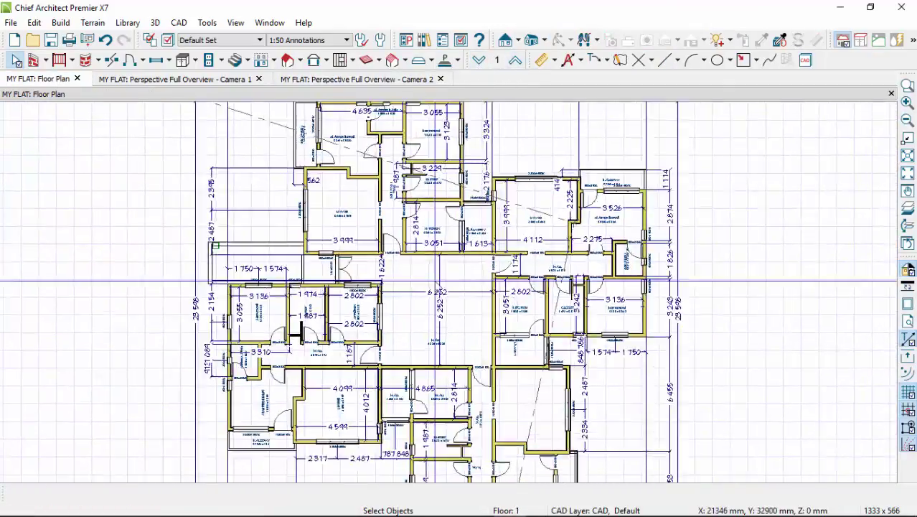
scroll(450, 291, down, 6)
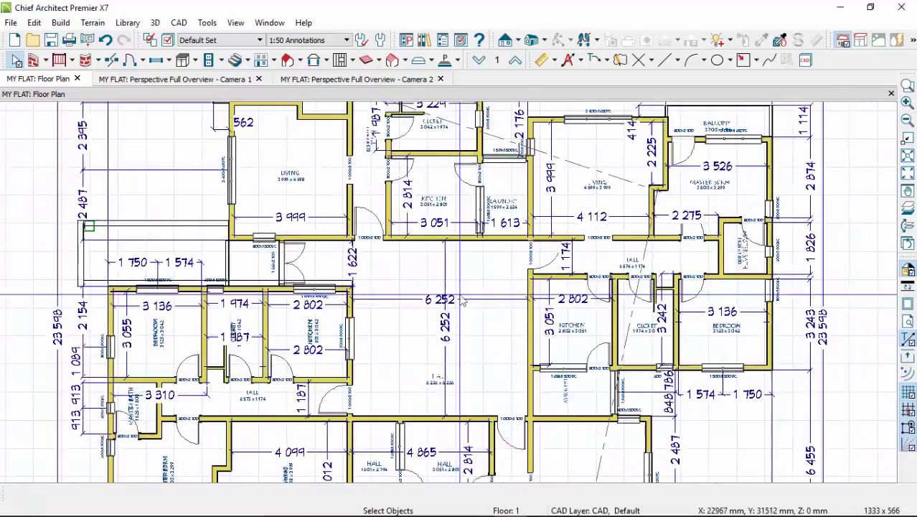
scroll(449, 314, down, 3)
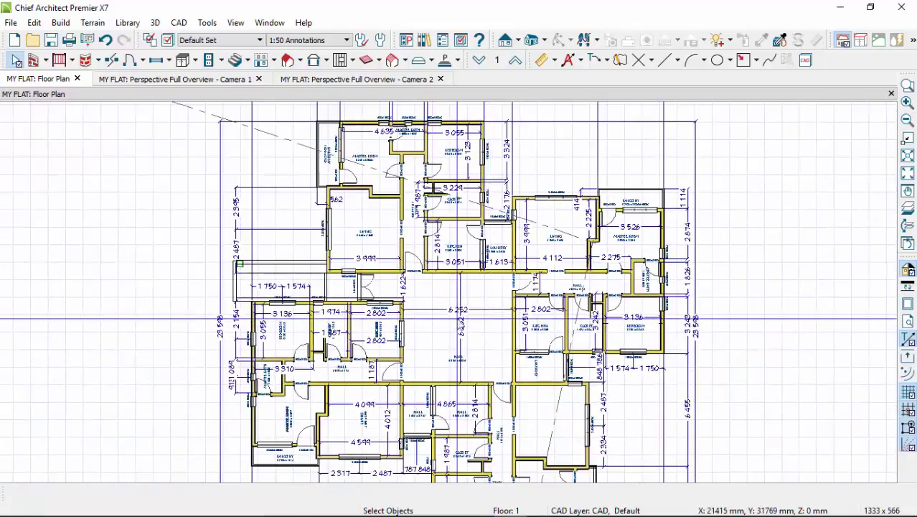
scroll(520, 210, up, 3)
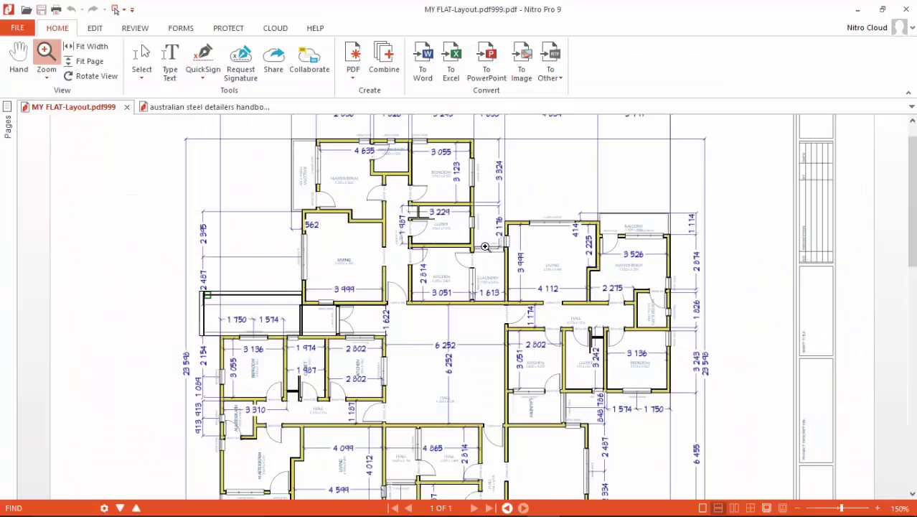
- Zoom into the bedroom and master bedroom area, then pan to the kitchen and closets
scroll(481, 251, down, 3)
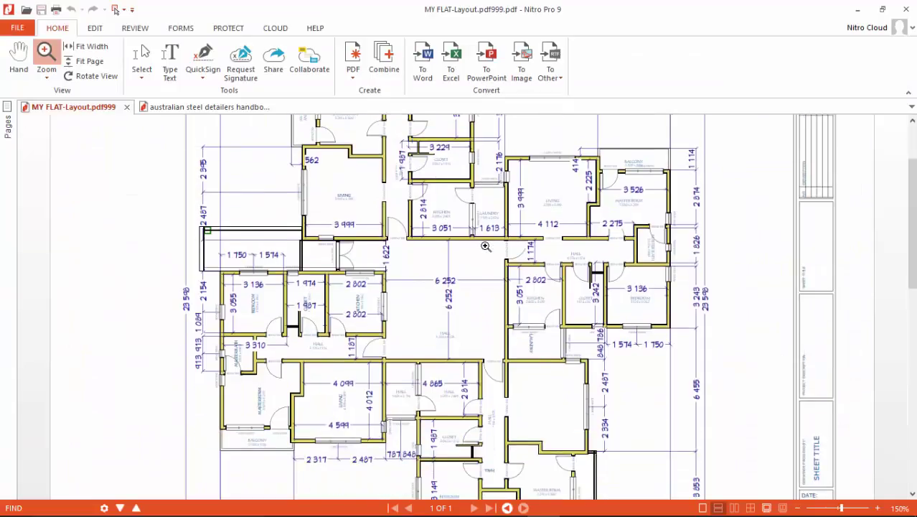
scroll(466, 262, up, 2)
scroll(465, 264, down, 3)
click(553, 329)
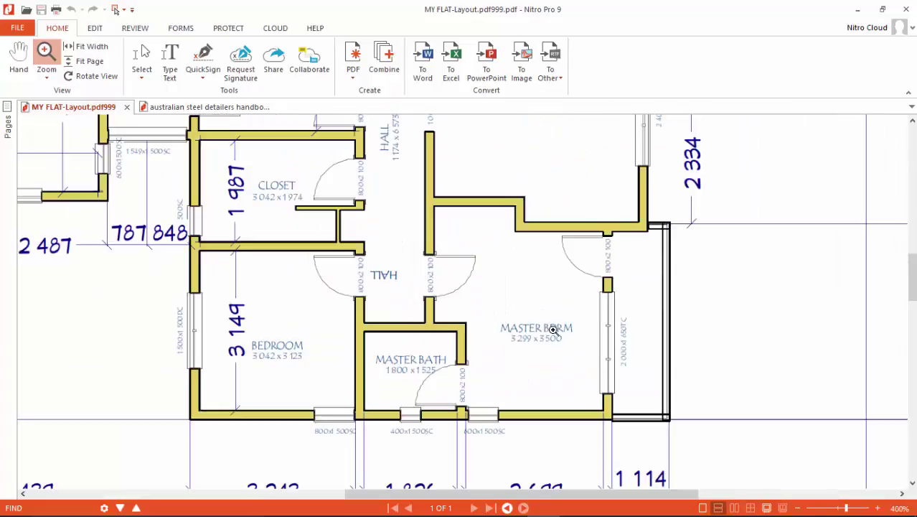
scroll(552, 329, up, 3)
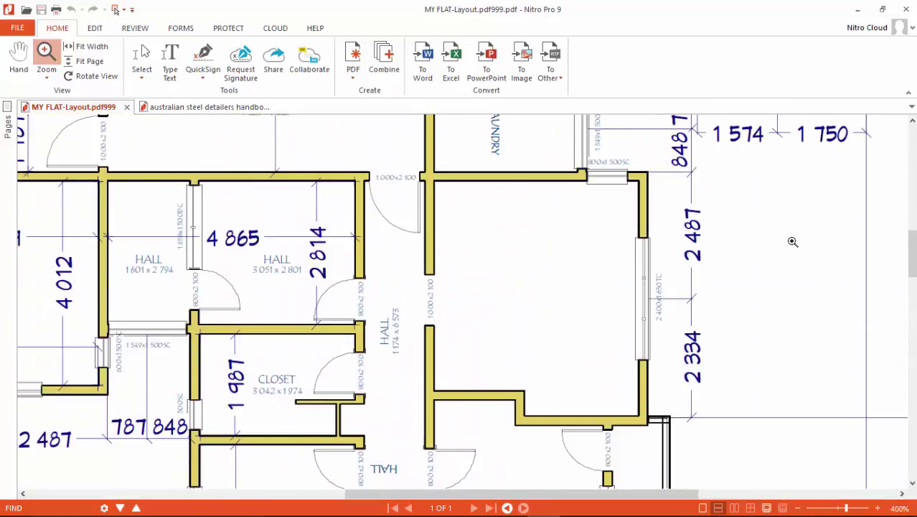
right_click(793, 242)
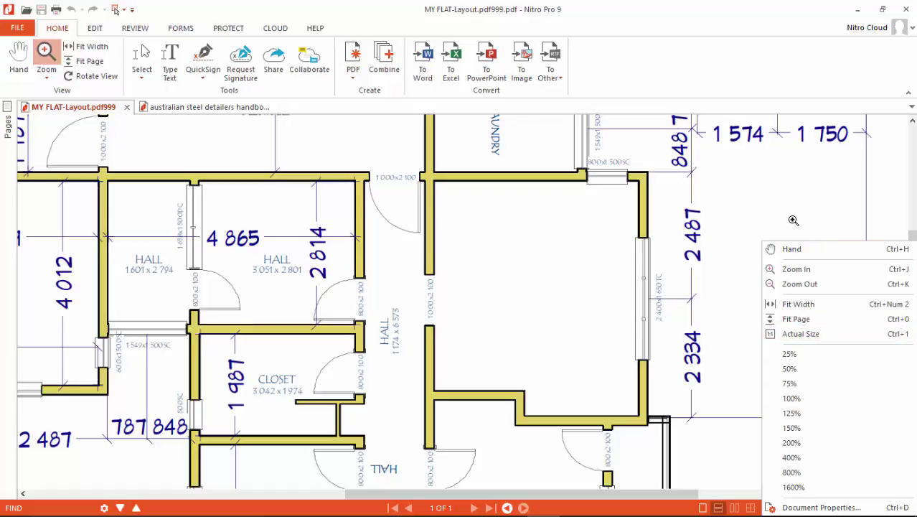
click(789, 249)
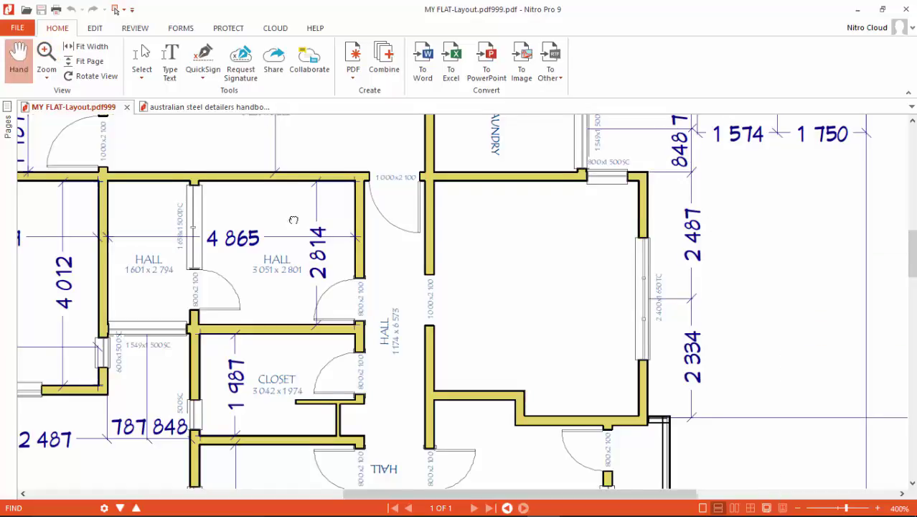
drag(294, 219, 311, 286)
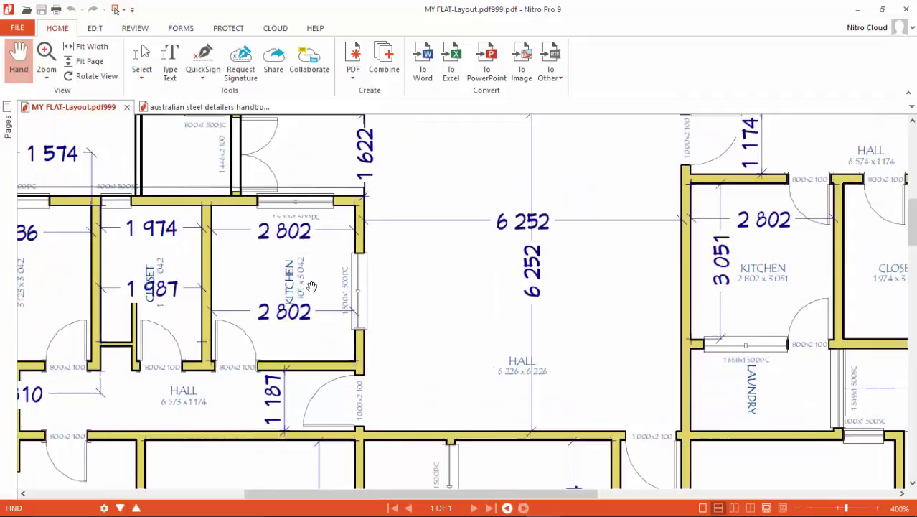
scroll(312, 286, down, 3)
- View the layout PDF at Actual Size, then minimize Nitro Pro and bring up the Tekla FLAT model
right_click(437, 222)
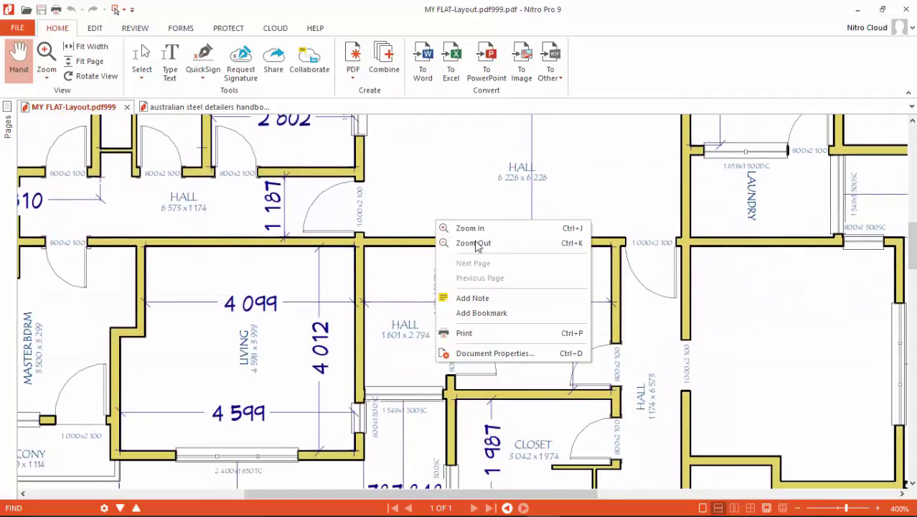
click(474, 243)
right_click(471, 231)
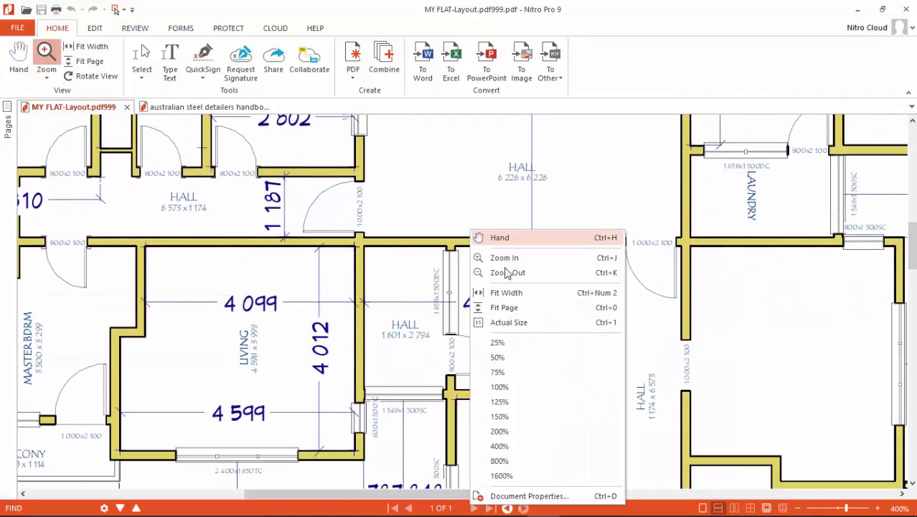
click(510, 321)
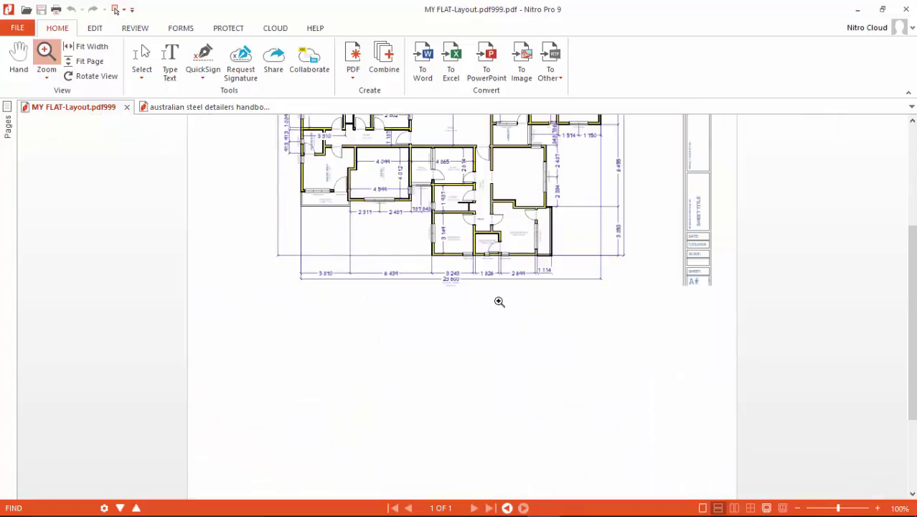
scroll(499, 302, up, 3)
click(491, 275)
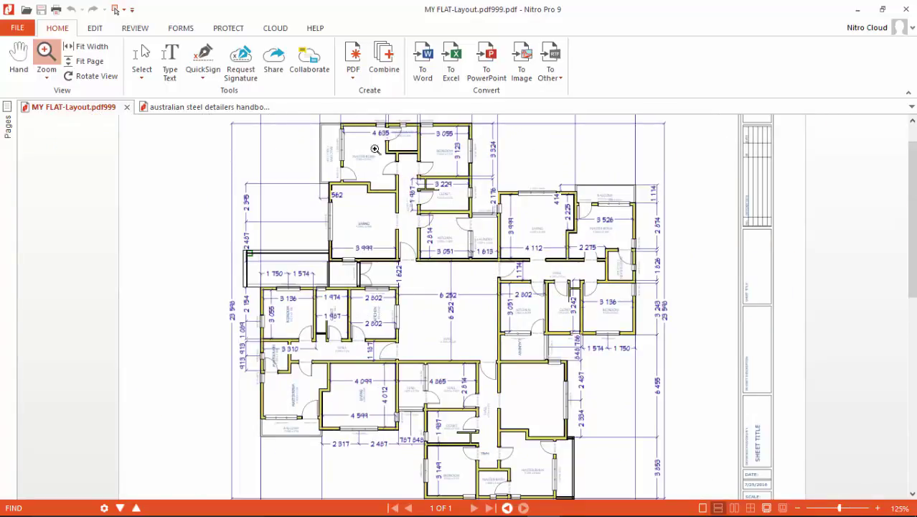
scroll(336, 164, up, 1)
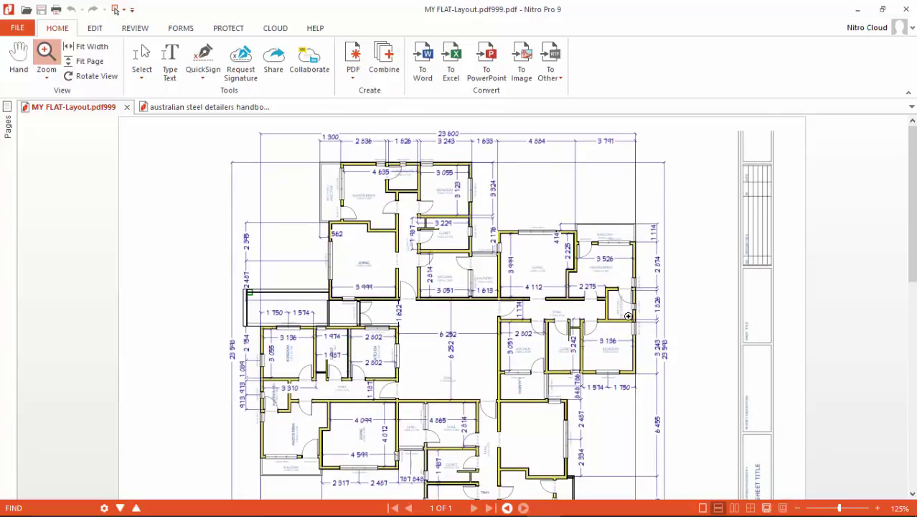
scroll(431, 317, down, 2)
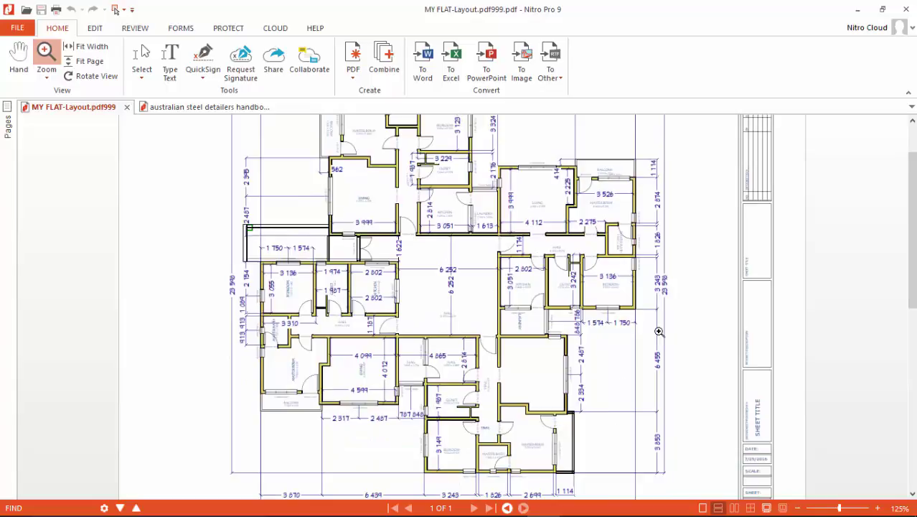
scroll(474, 278, up, 1)
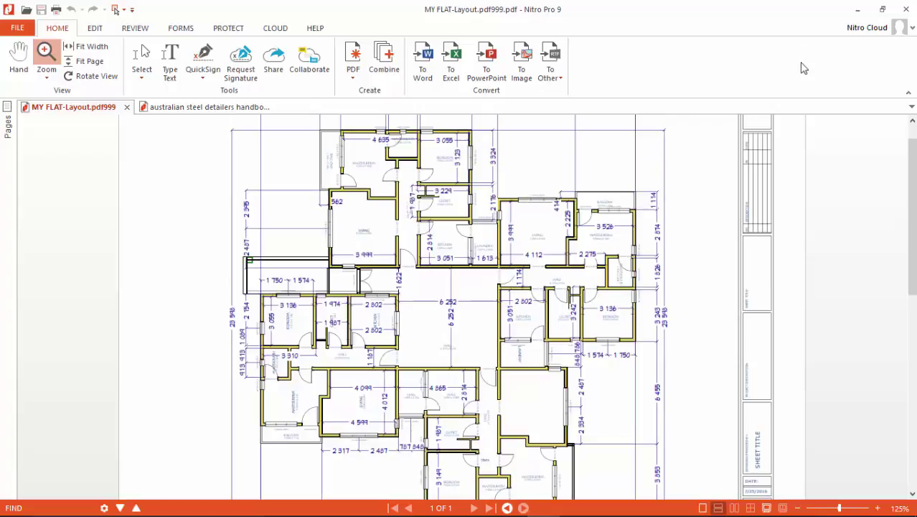
click(856, 12)
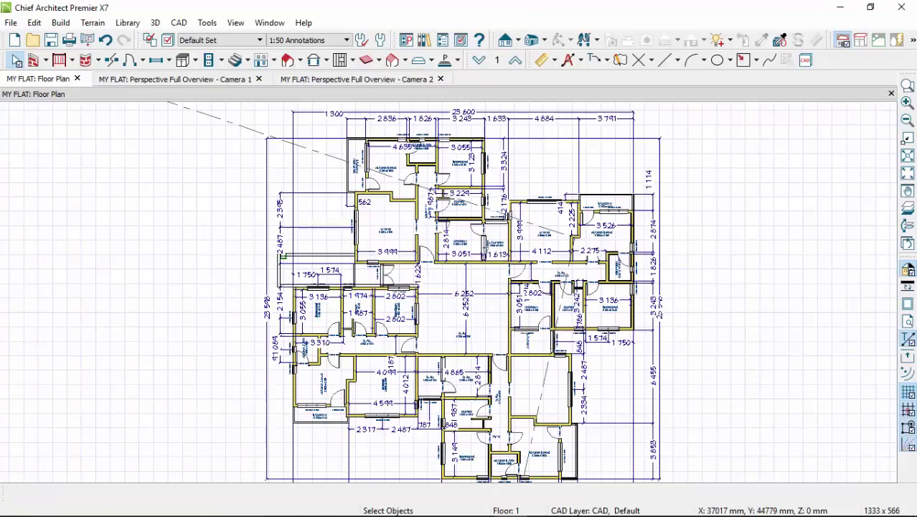
click(411, 505)
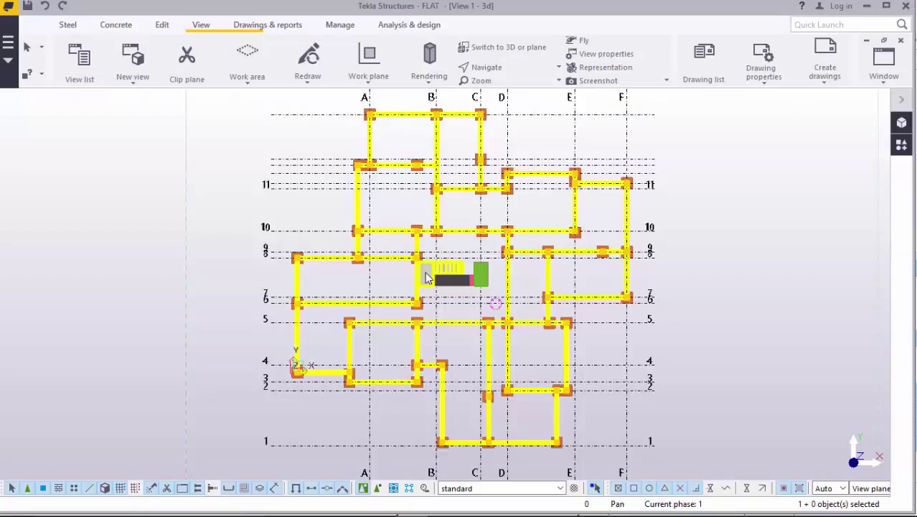
scroll(428, 278, up, 4)
scroll(428, 278, down, 3)
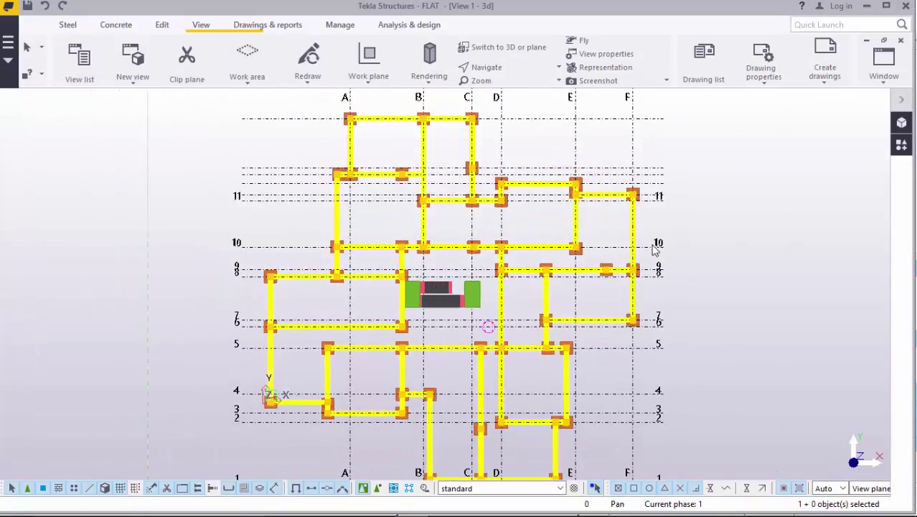
scroll(654, 250, up, 1)
scroll(611, 271, down, 1)
scroll(428, 135, up, 3)
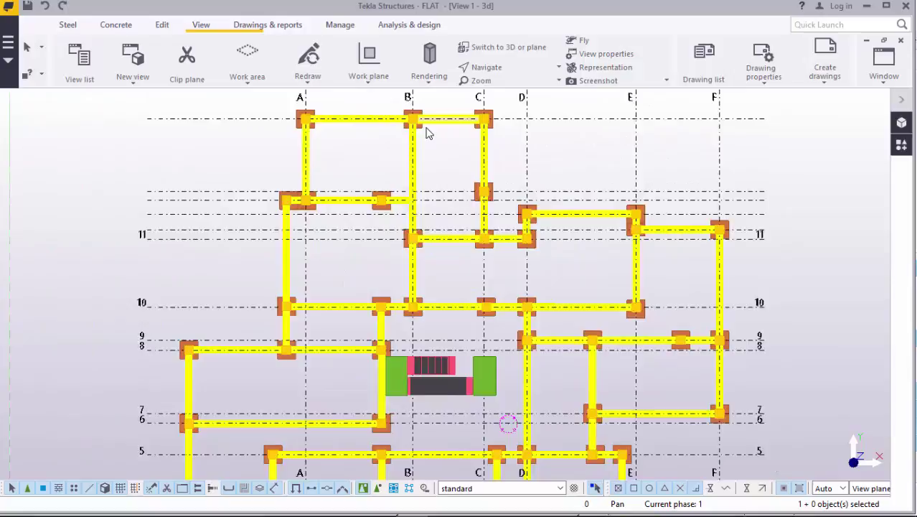
click(512, 55)
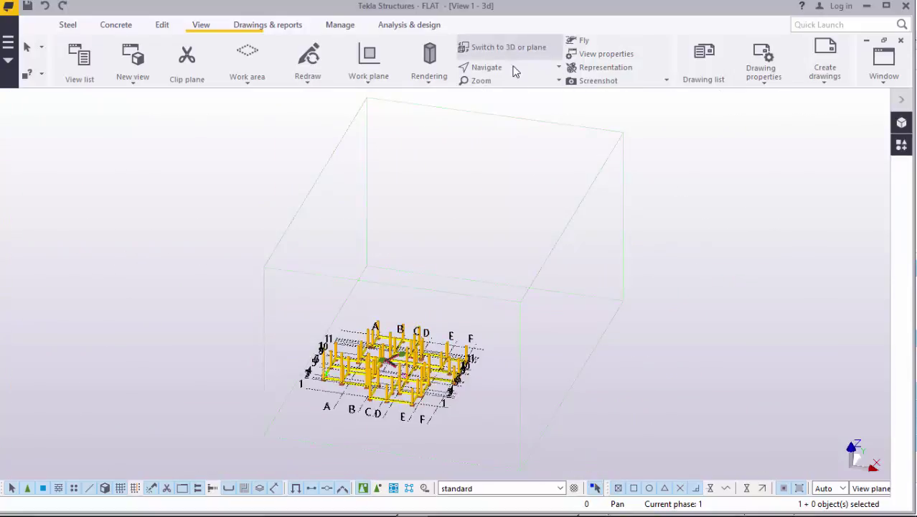
scroll(407, 356, up, 5)
scroll(342, 411, up, 3)
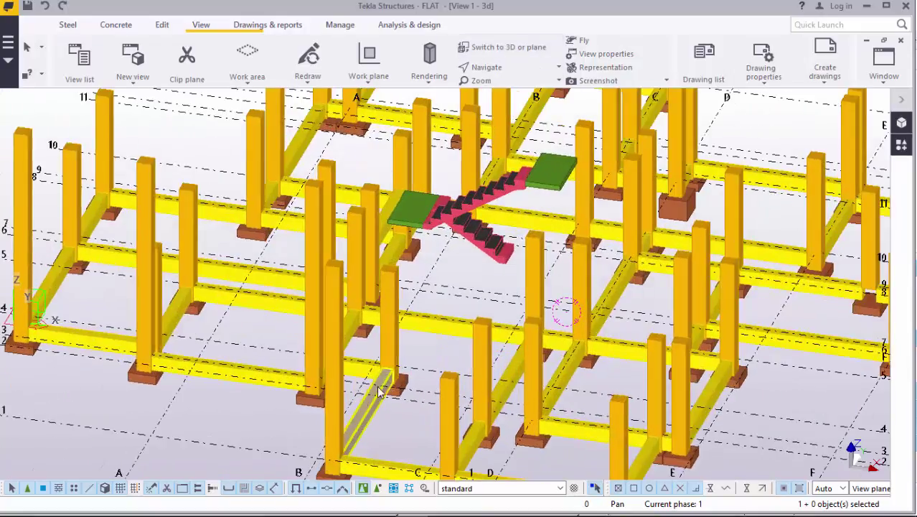
click(499, 68)
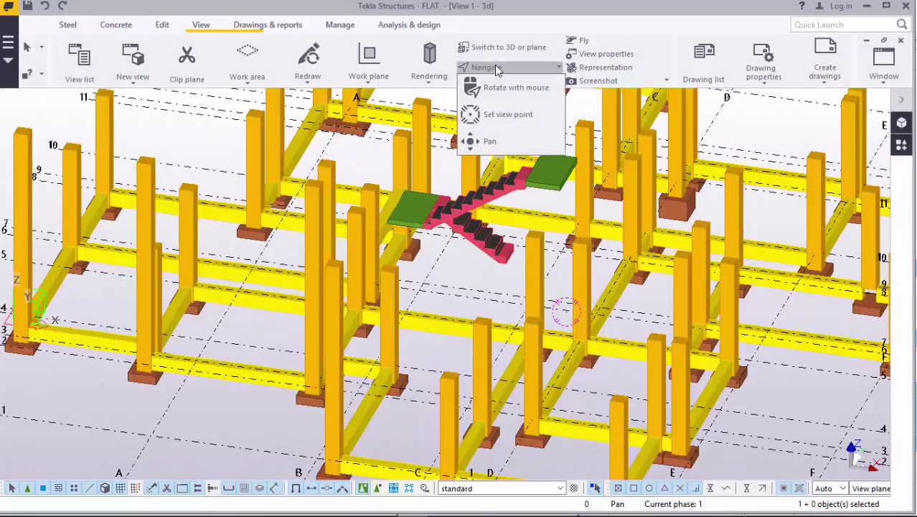
click(494, 88)
click(466, 294)
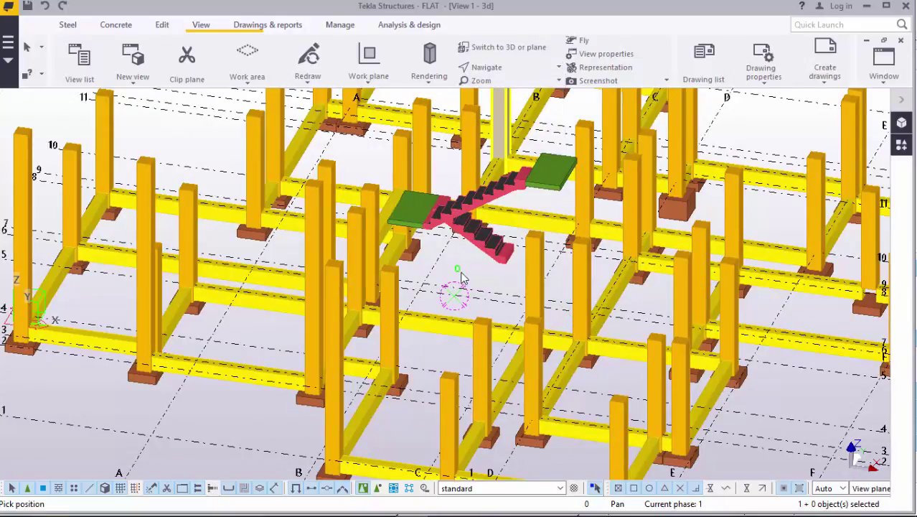
click(492, 68)
click(488, 91)
click(479, 280)
drag(511, 246, 399, 153)
scroll(554, 227, up, 3)
scroll(554, 227, down, 2)
right_click(399, 153)
click(433, 160)
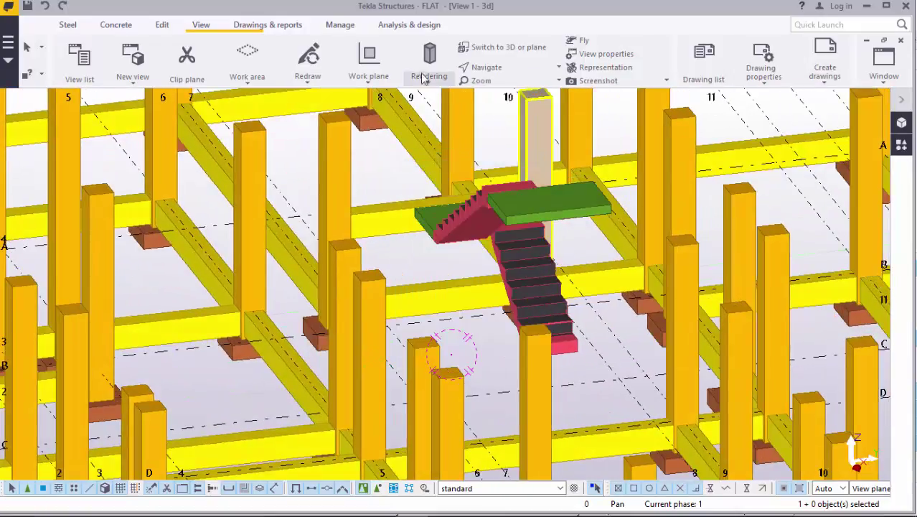
click(515, 50)
drag(485, 189, 474, 313)
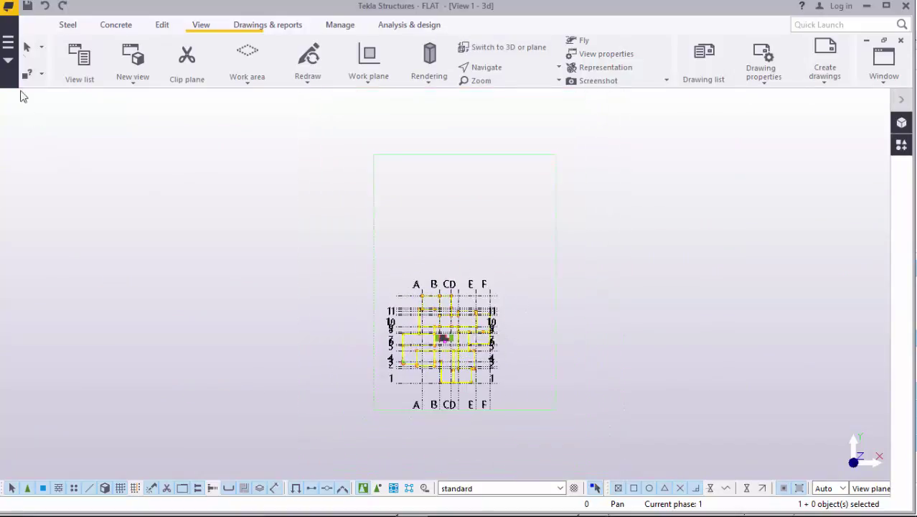
- Start File > Import > Insert PDF document to open the PDF reference model dialog
click(8, 42)
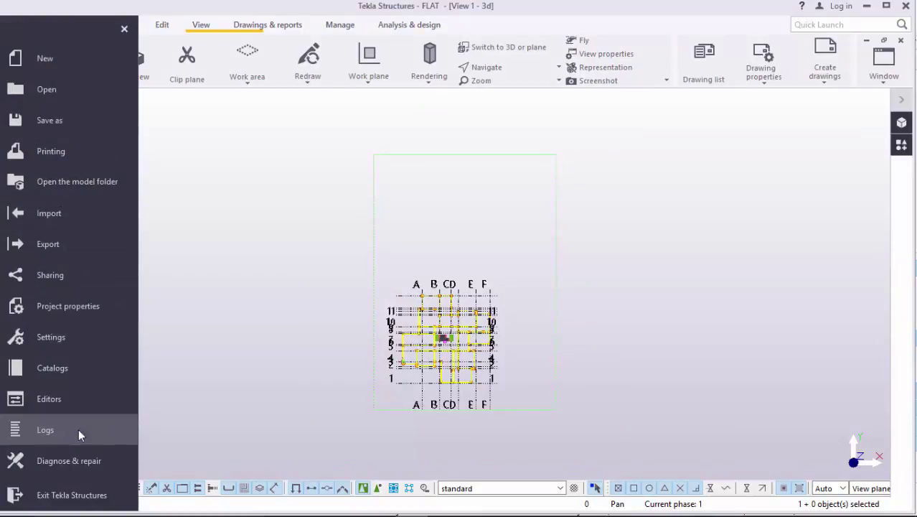
scroll(53, 226, down, 2)
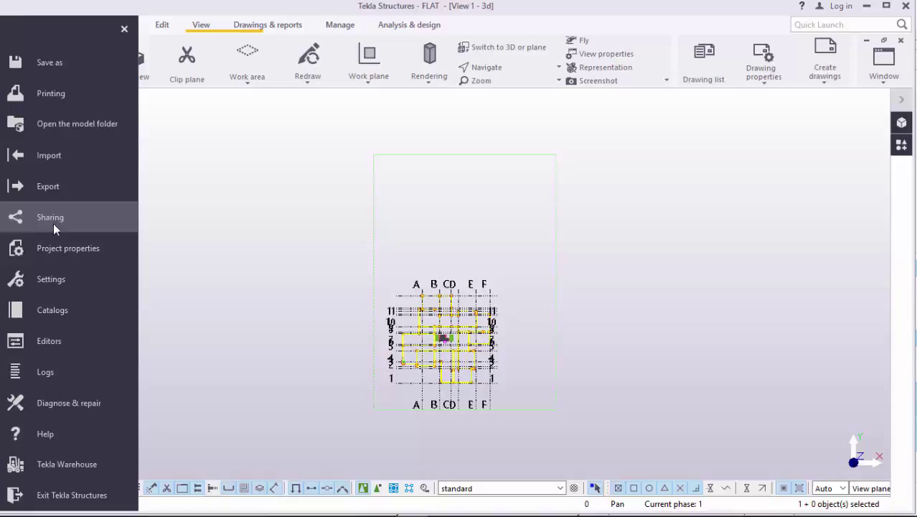
click(80, 158)
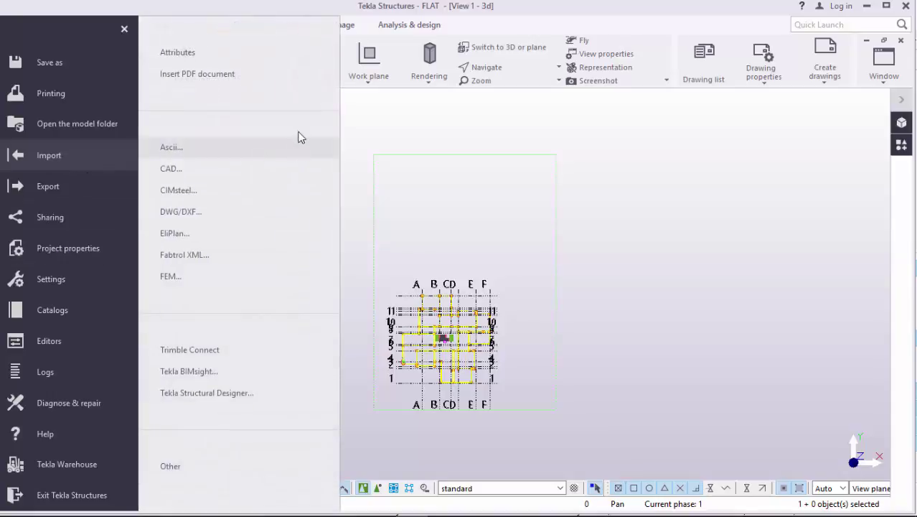
click(199, 77)
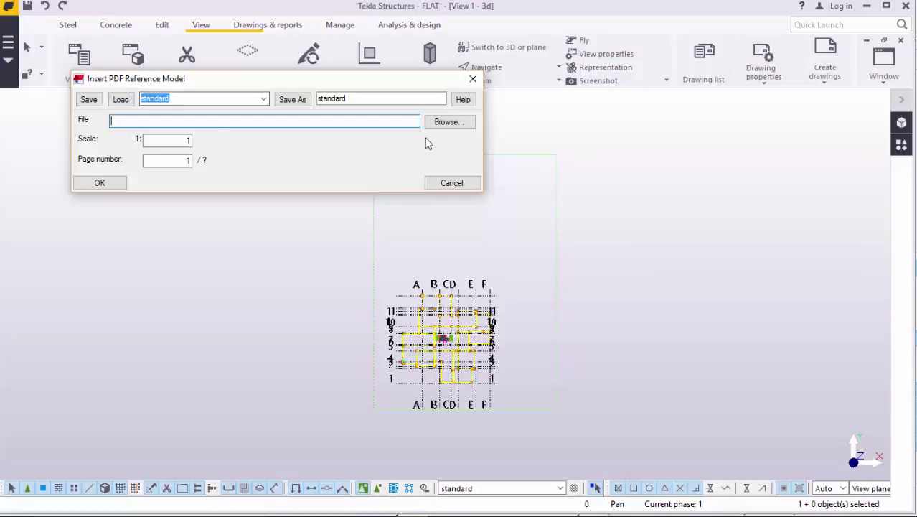
- Select MY FLAT-Layout.pdf999.pdf from the Desktop and confirm the PDF reference insertion
click(447, 122)
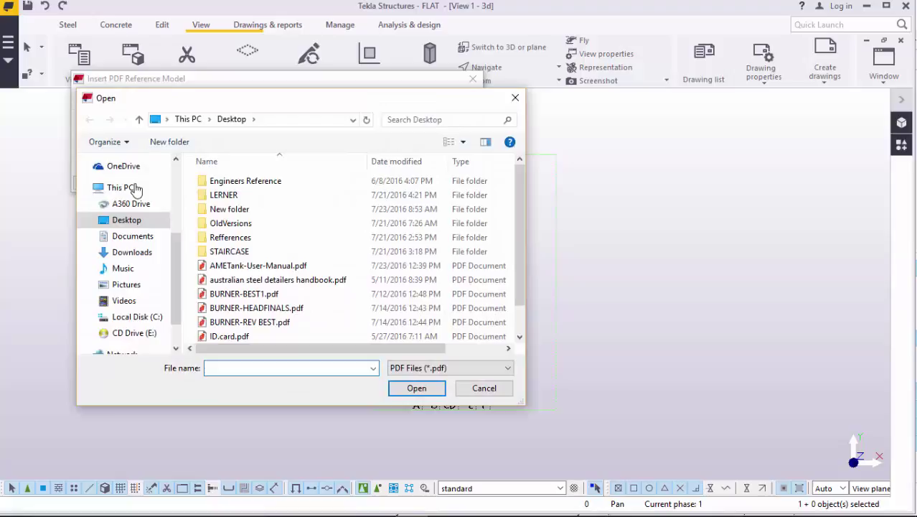
click(136, 189)
click(126, 220)
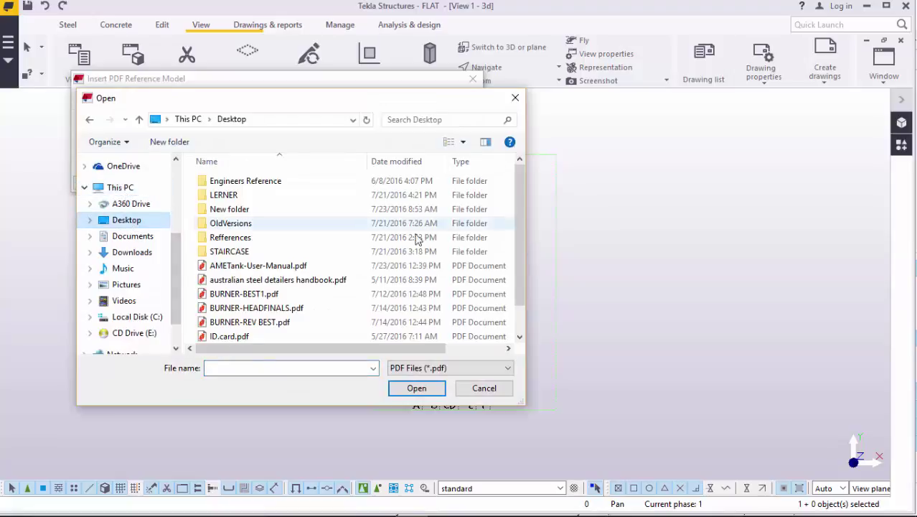
scroll(510, 205, down, 1)
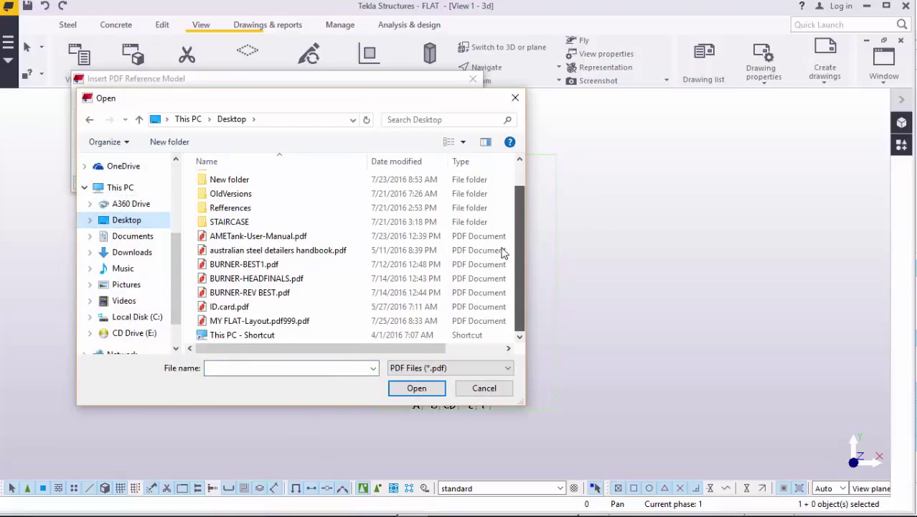
click(242, 321)
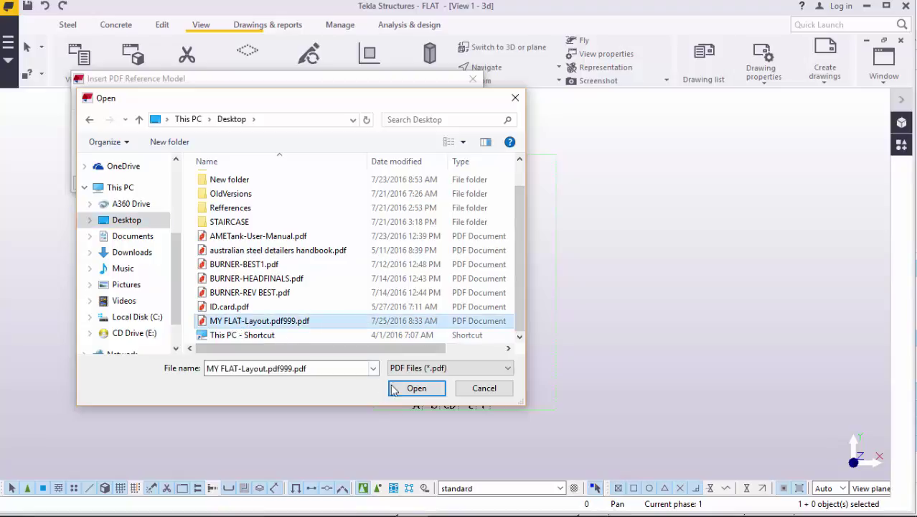
click(415, 392)
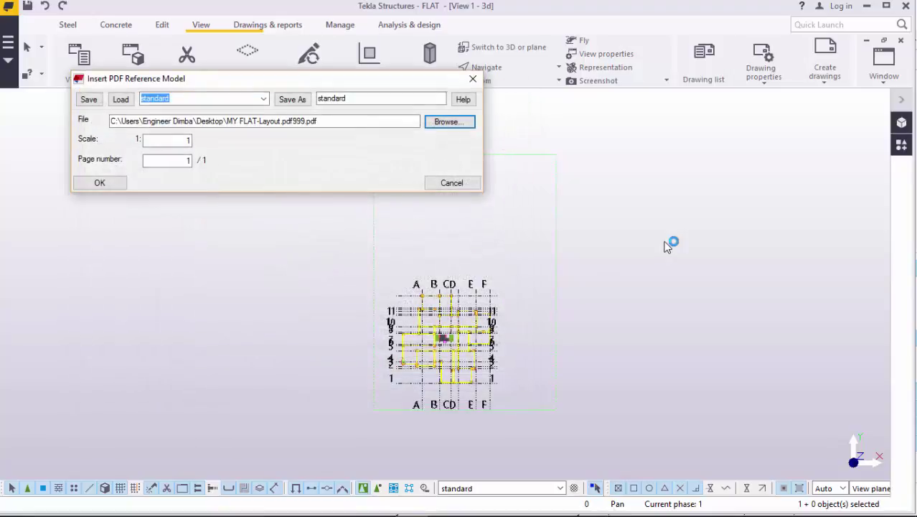
click(99, 182)
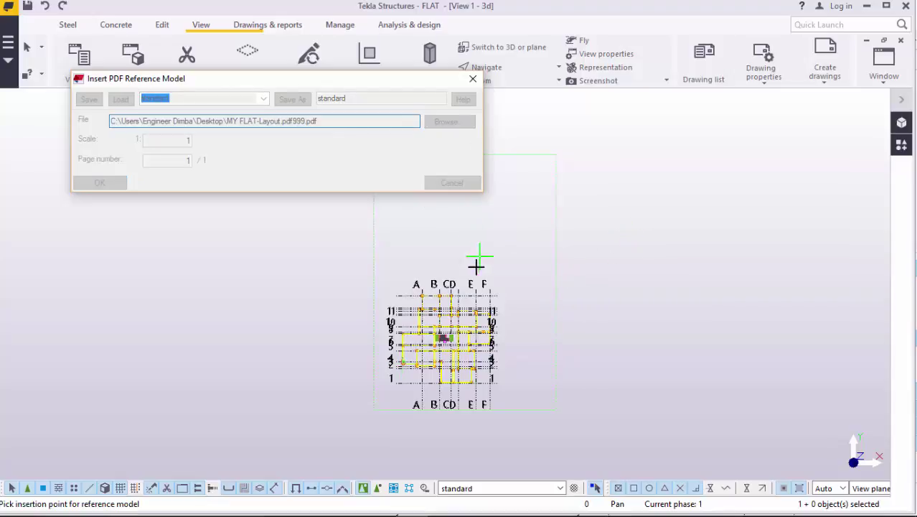
- Zoom around the model to inspect the placed FLAT floor-plan PDF beside gridline F
scroll(466, 323, up, 5)
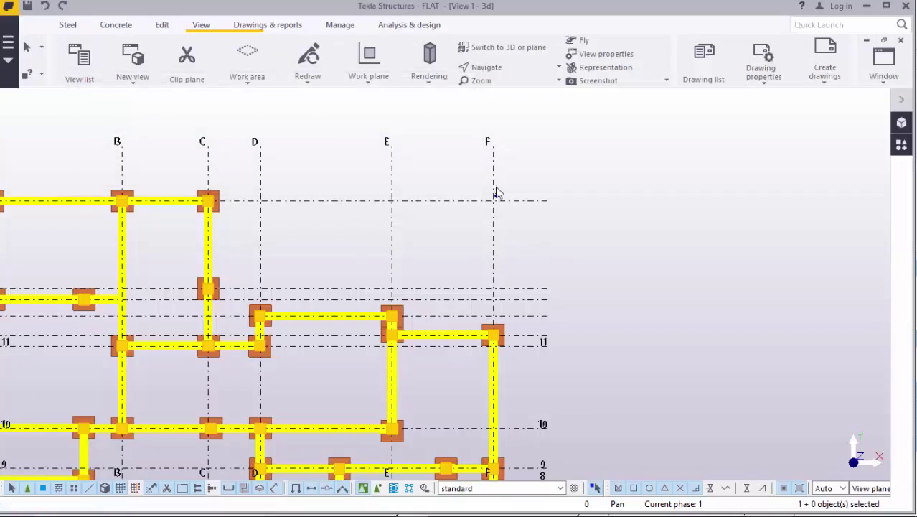
scroll(495, 194, up, 10)
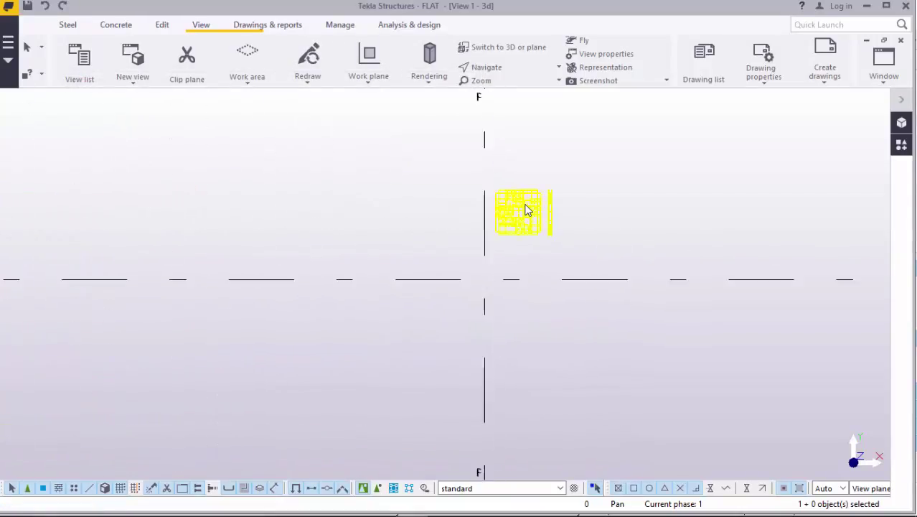
scroll(528, 209, up, 8)
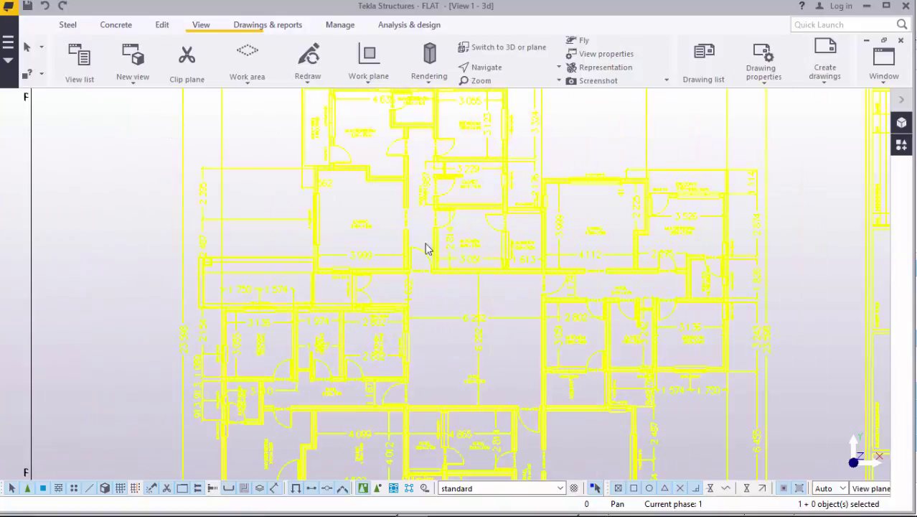
scroll(399, 252, up, 5)
scroll(399, 252, down, 8)
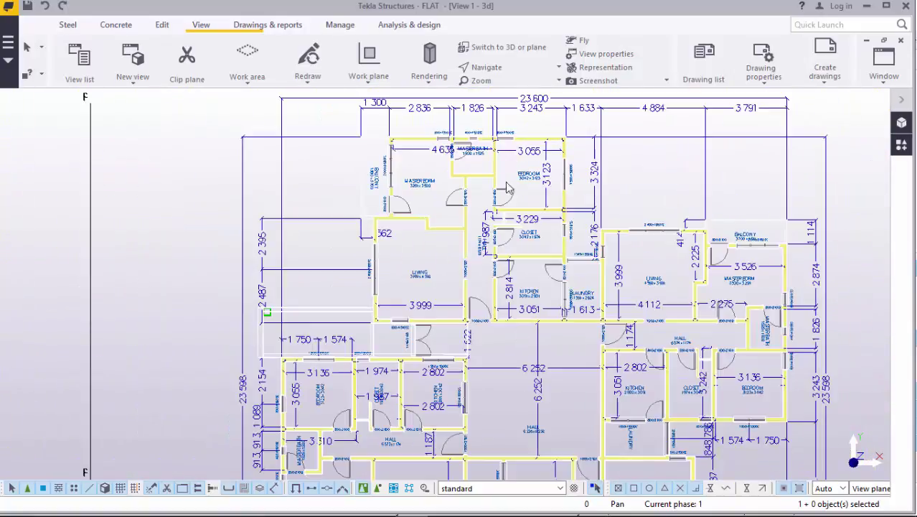
scroll(507, 188, up, 6)
scroll(435, 212, down, 4)
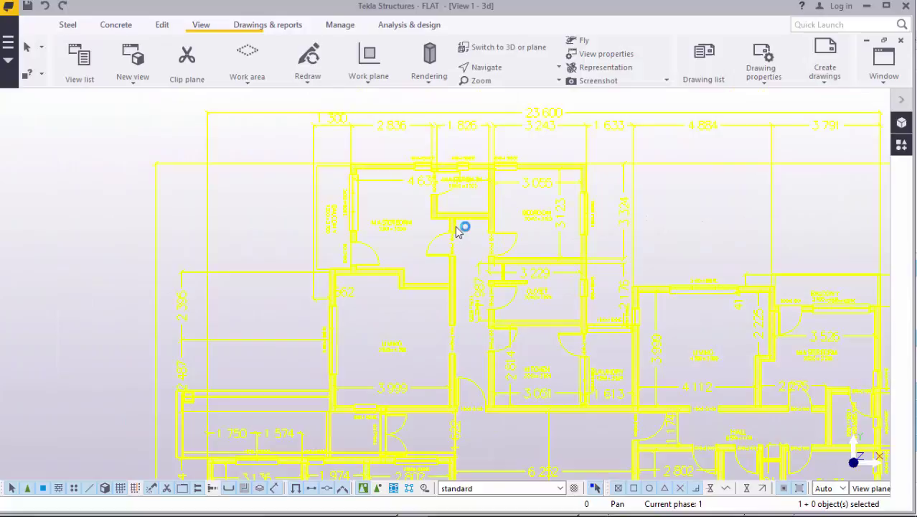
scroll(458, 230, down, 6)
scroll(451, 352, up, 1)
scroll(399, 309, down, 2)
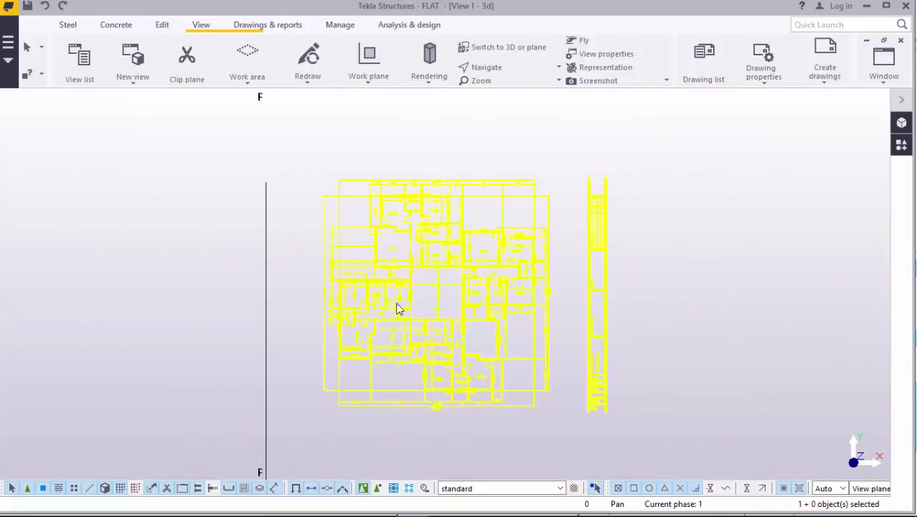
scroll(399, 308, up, 10)
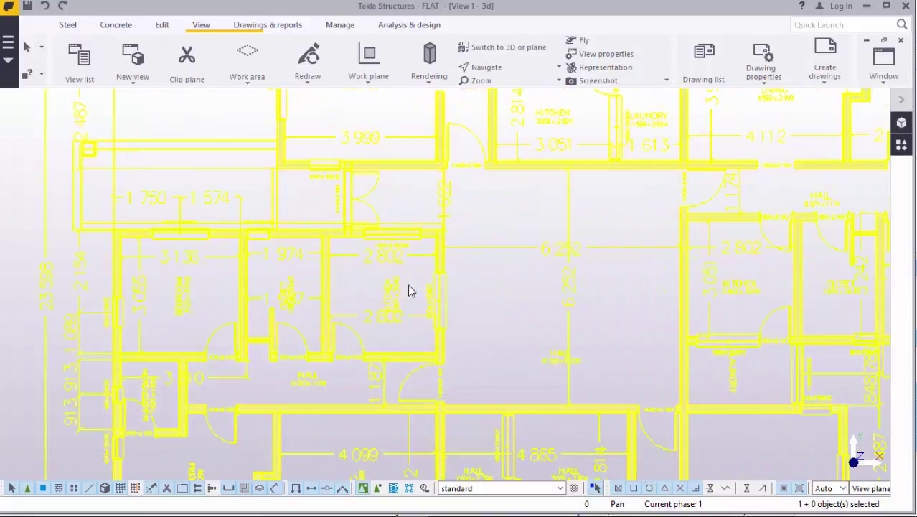
scroll(410, 290, down, 10)
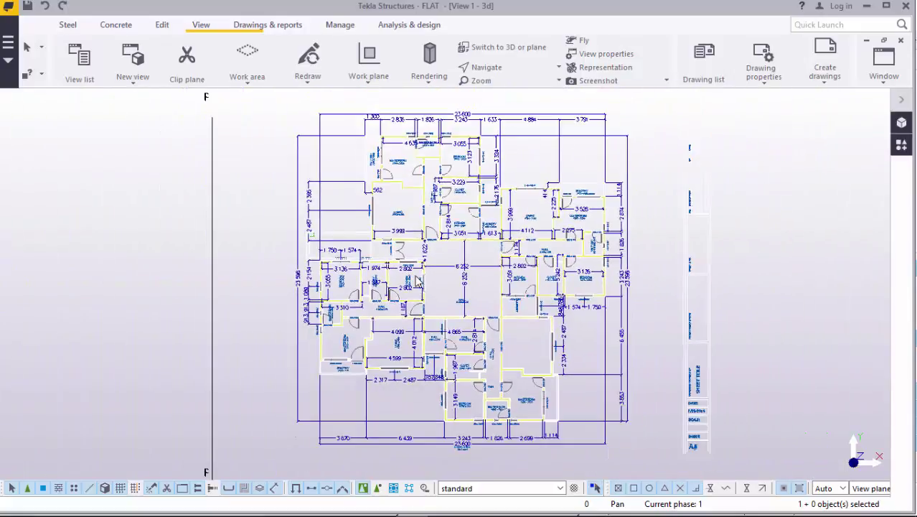
scroll(601, 396, up, 8)
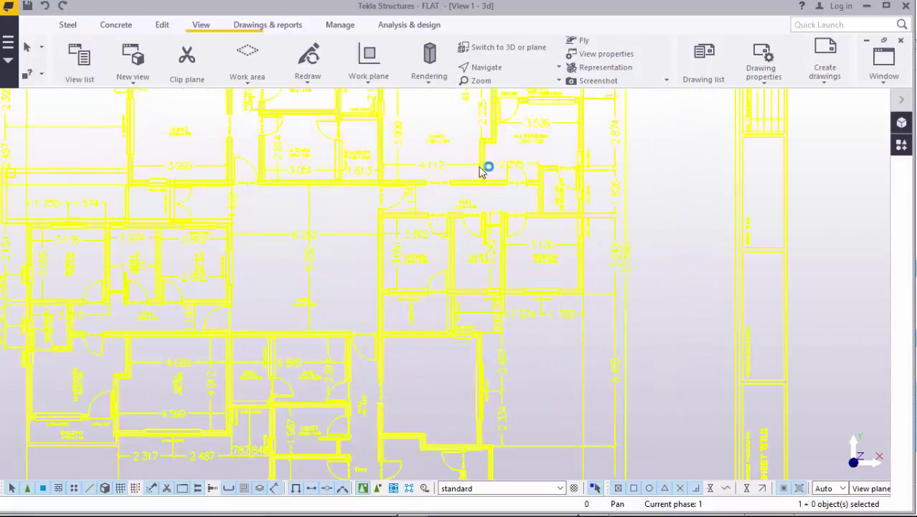
scroll(590, 250, down, 8)
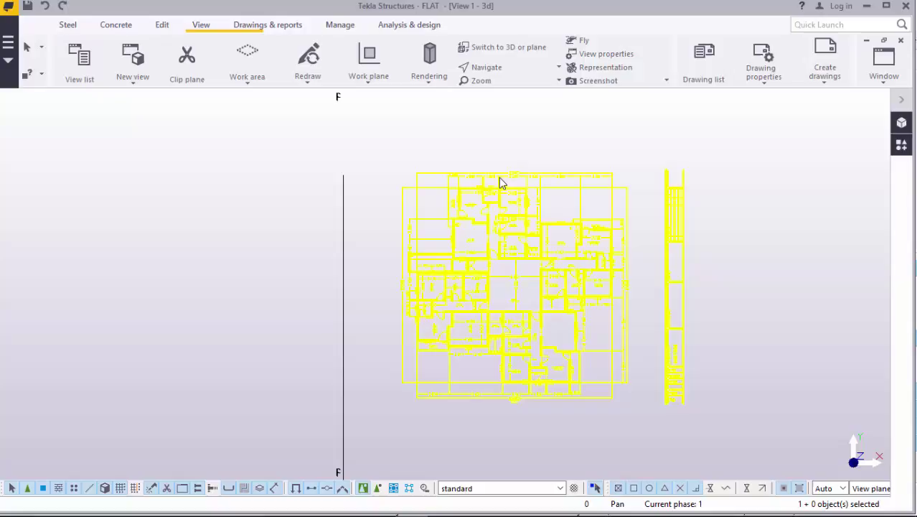
- Open the Properties of the MY FLAT-Layout.pdf999-1 reference model to change its scale to 1:200
right_click(501, 181)
click(545, 206)
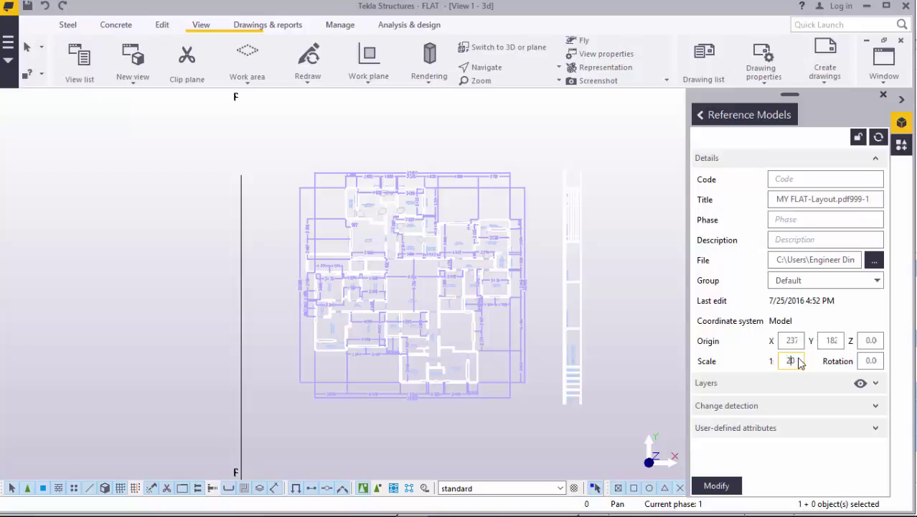
- Apply the 1:200 scale, expand the work area to include the plan, and close the properties
click(726, 487)
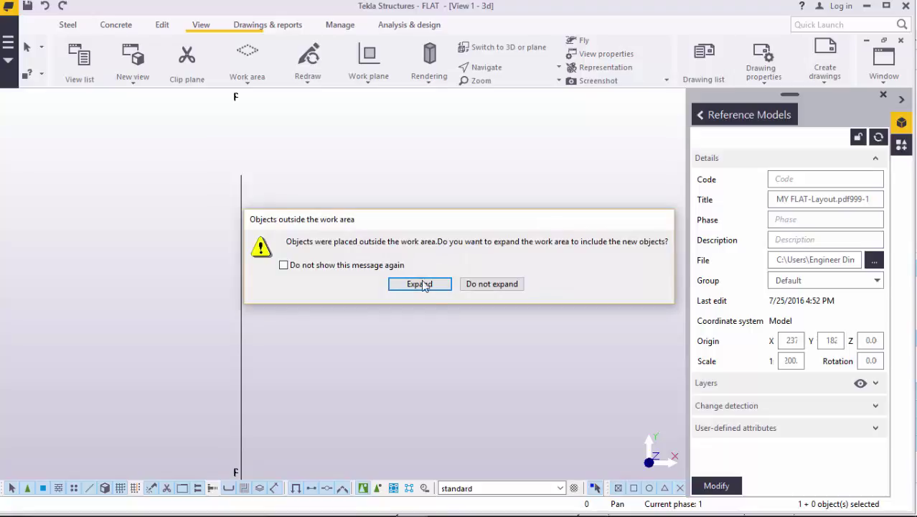
click(421, 285)
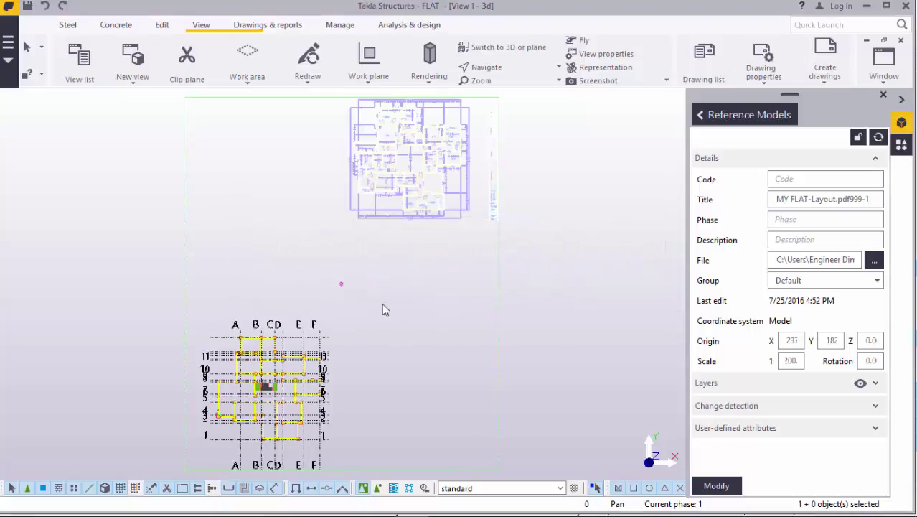
scroll(382, 309, up, 5)
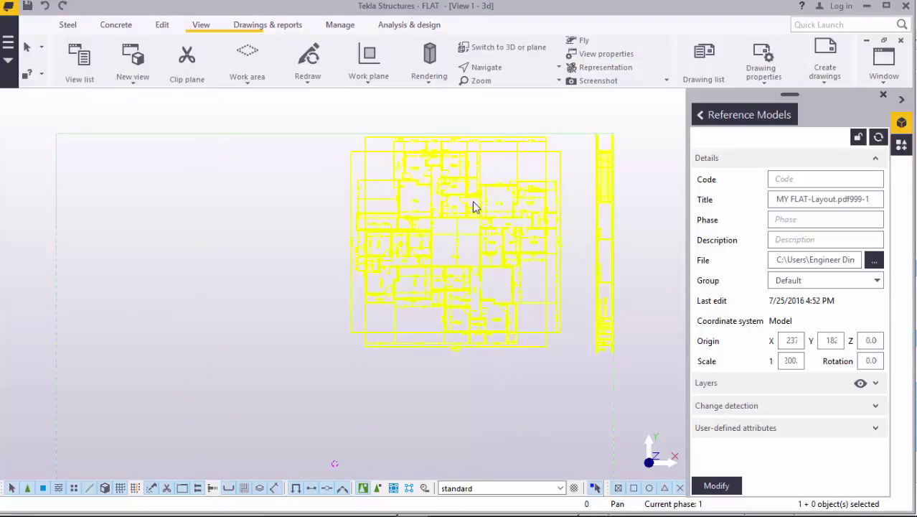
scroll(473, 206, up, 4)
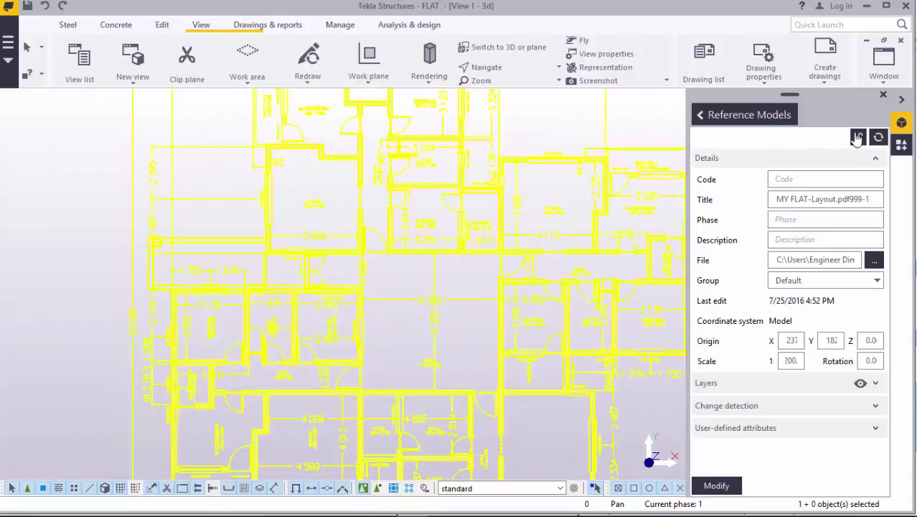
click(883, 96)
scroll(553, 271, down, 8)
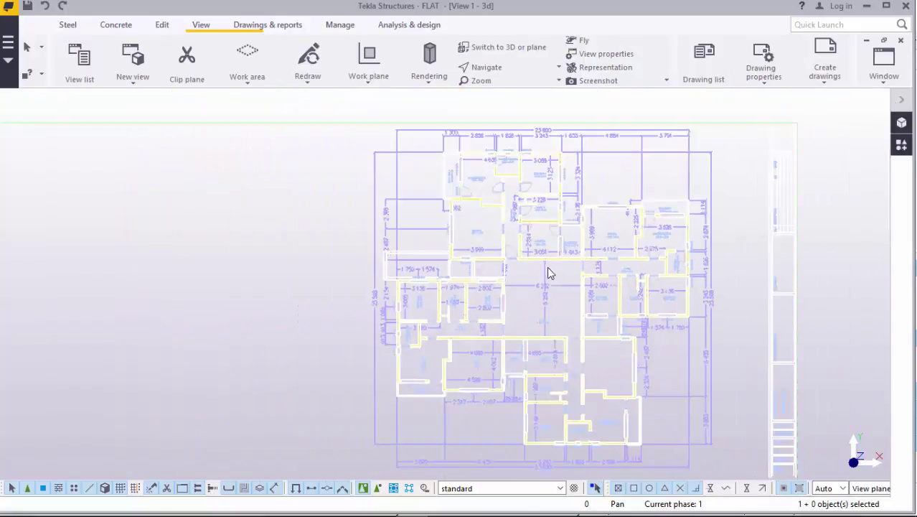
scroll(567, 301, up, 4)
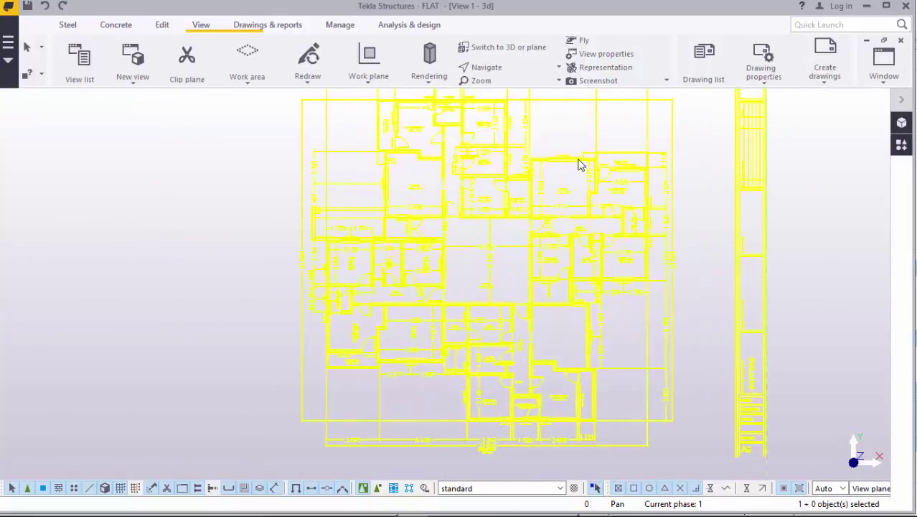
scroll(498, 305, down, 3)
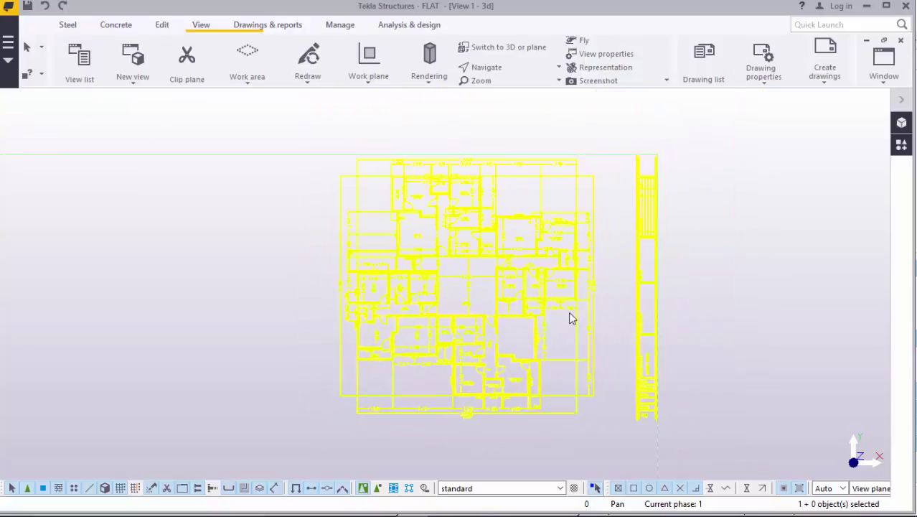
- Start copying the floor-plan reference, picking the plan's corner as the copy origin
right_click(694, 183)
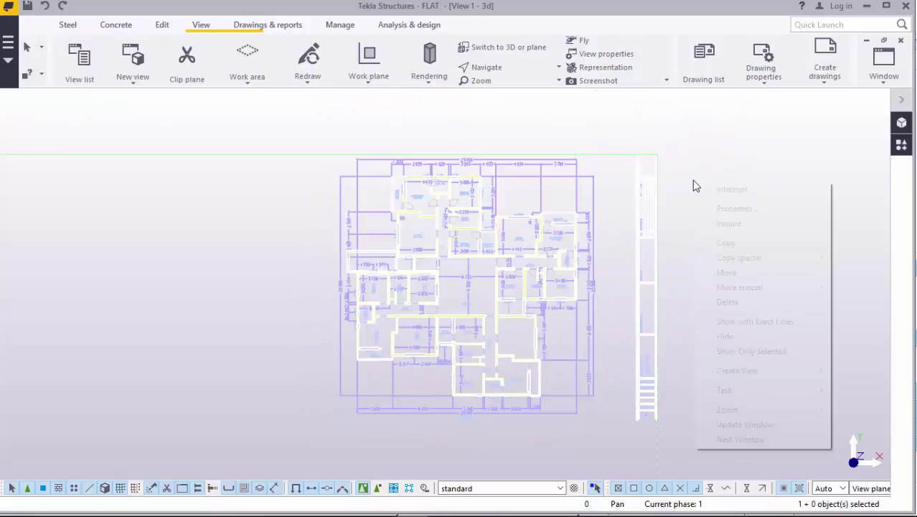
click(736, 246)
scroll(384, 170, up, 5)
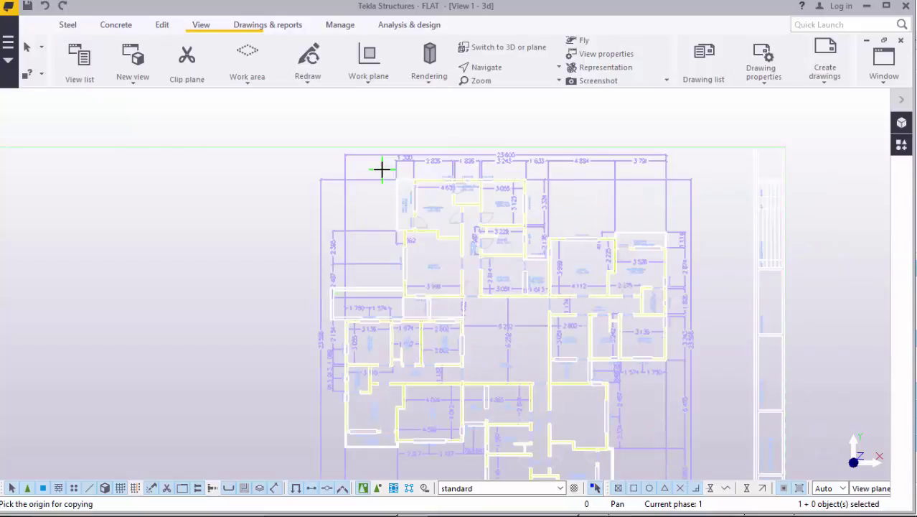
scroll(416, 188, up, 6)
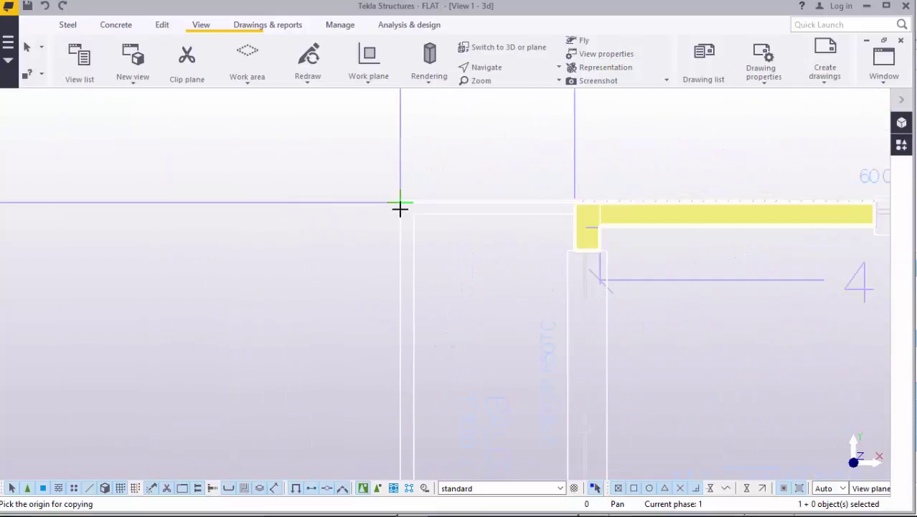
scroll(399, 190, up, 2)
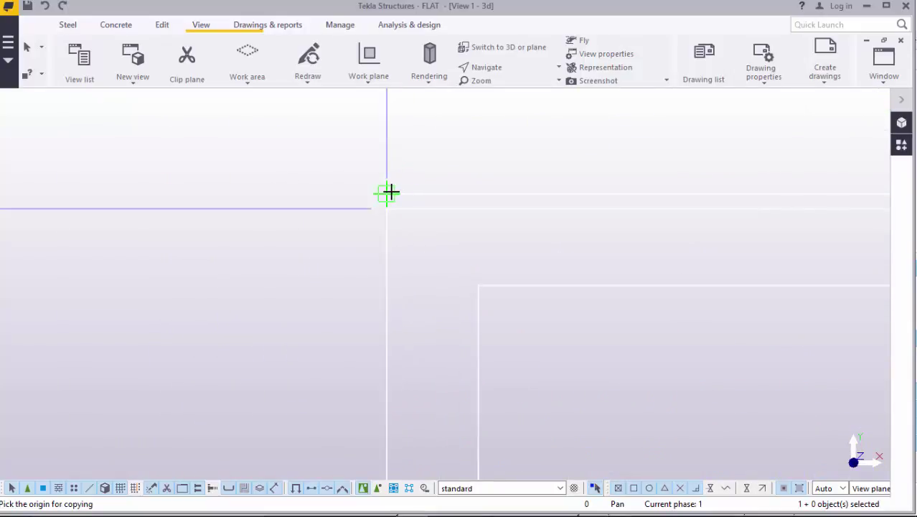
click(387, 192)
- Cancel the copy with Interrupt before any destination point is placed
scroll(559, 211, down, 8)
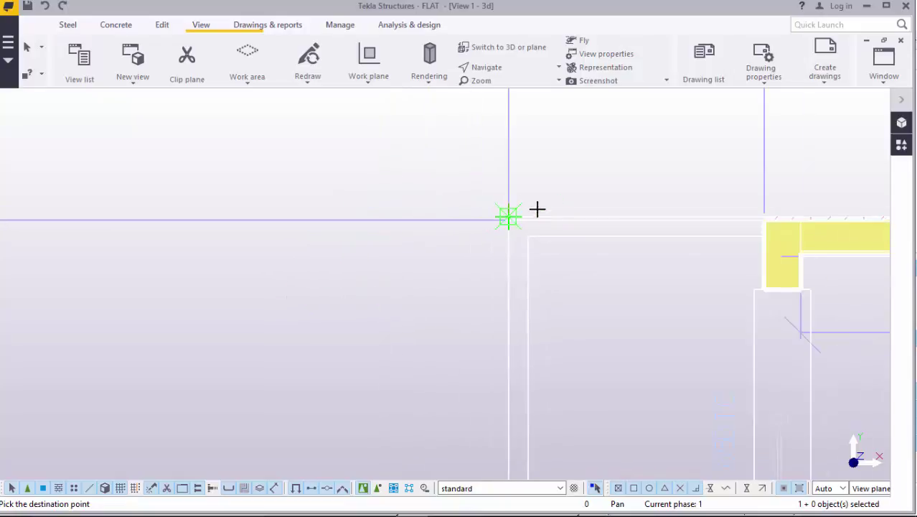
scroll(542, 188, down, 3)
scroll(549, 186, down, 10)
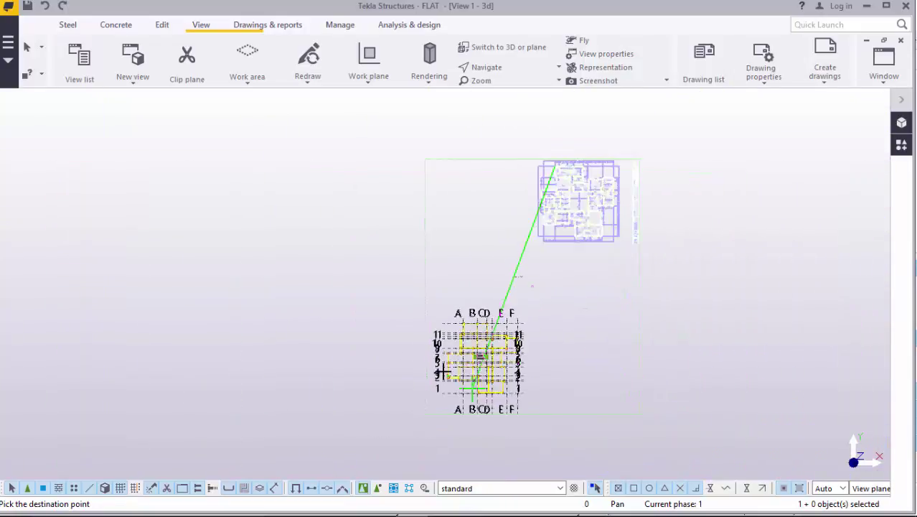
scroll(467, 341, up, 10)
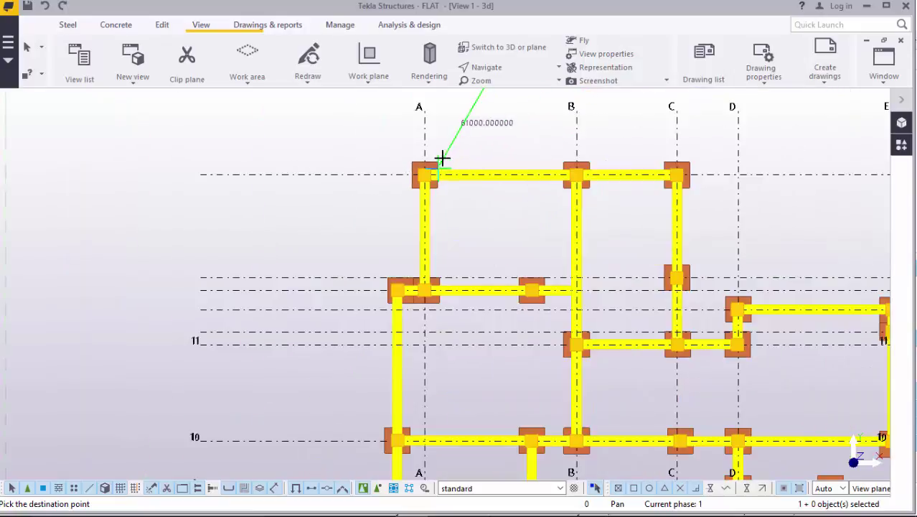
scroll(430, 176, up, 5)
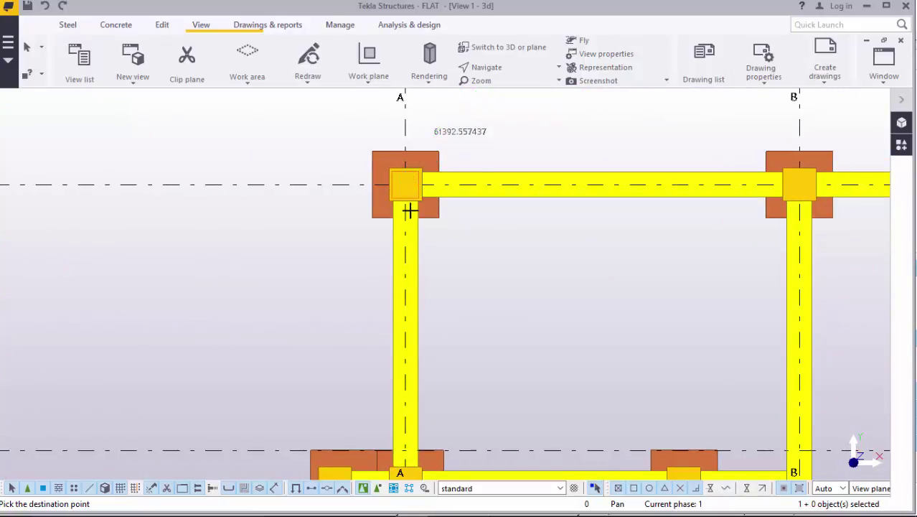
scroll(406, 184, down, 5)
scroll(345, 187, down, 4)
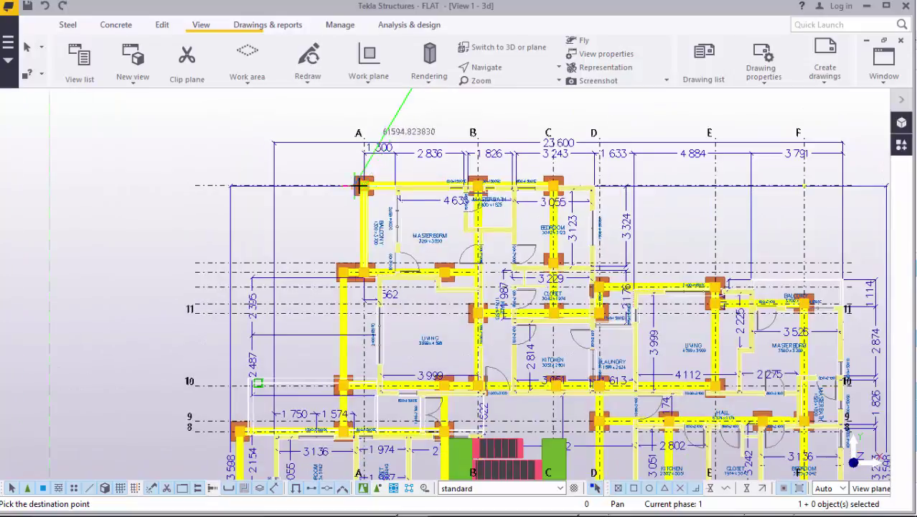
scroll(631, 143, up, 3)
right_click(632, 143)
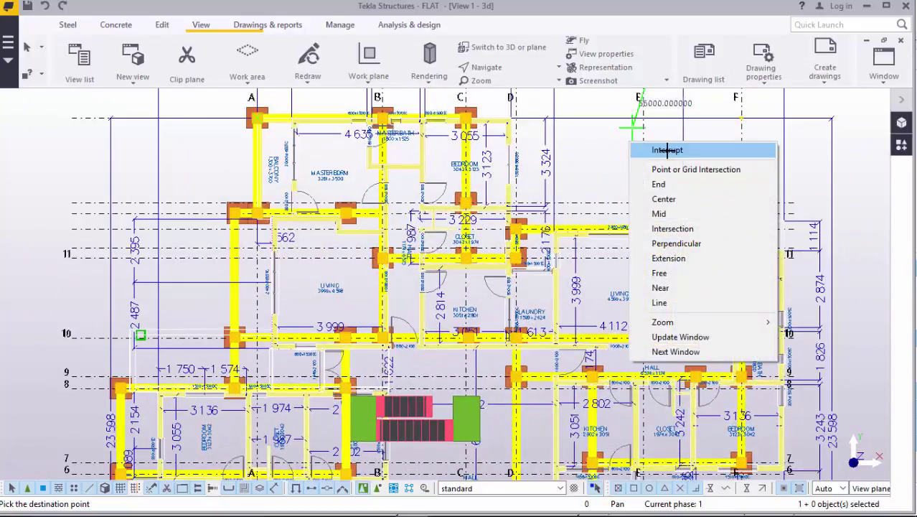
click(646, 147)
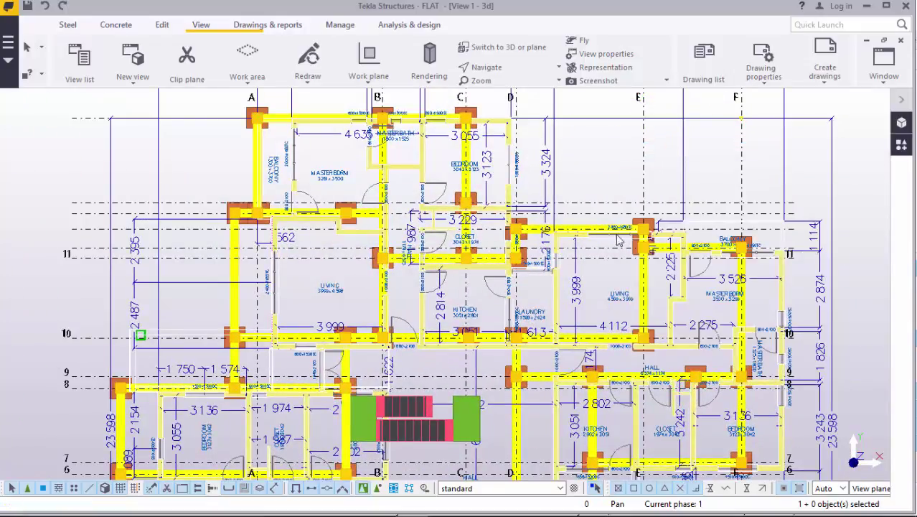
scroll(447, 251, down, 3)
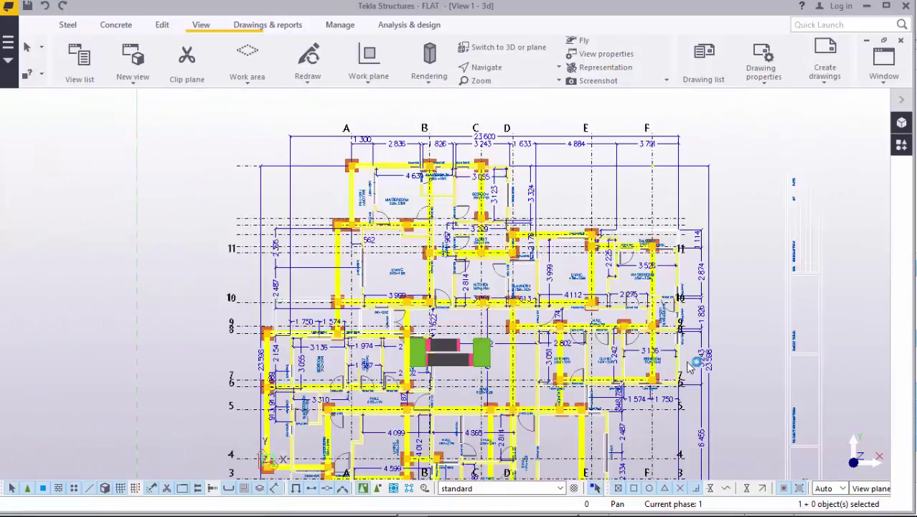
scroll(671, 348, up, 6)
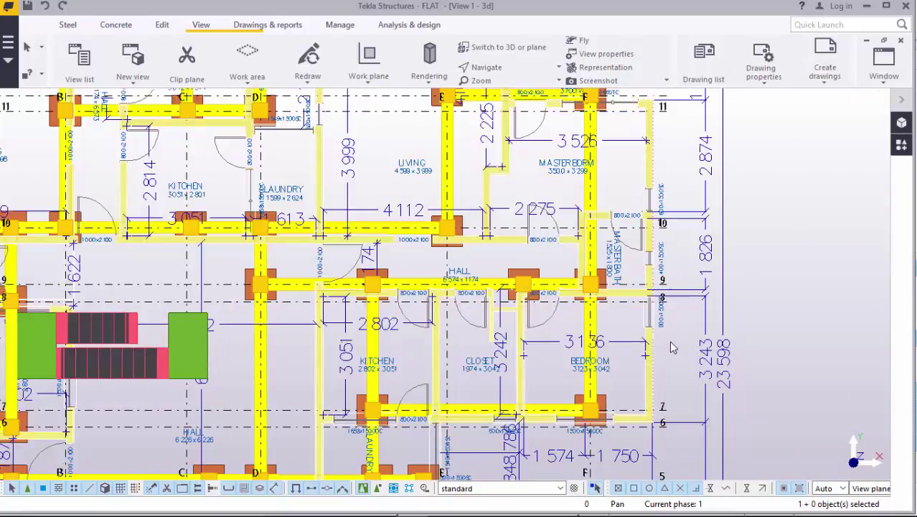
scroll(675, 336, down, 2)
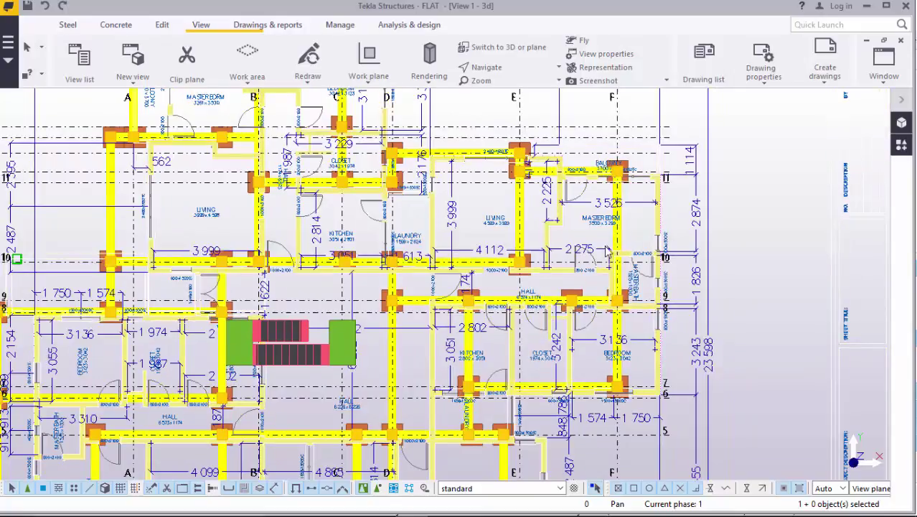
scroll(491, 280, down, 3)
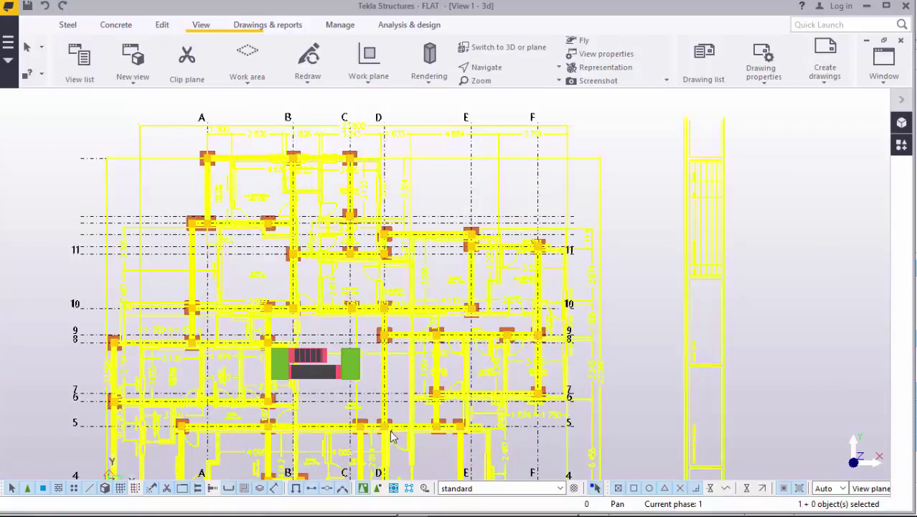
scroll(276, 185, up, 2)
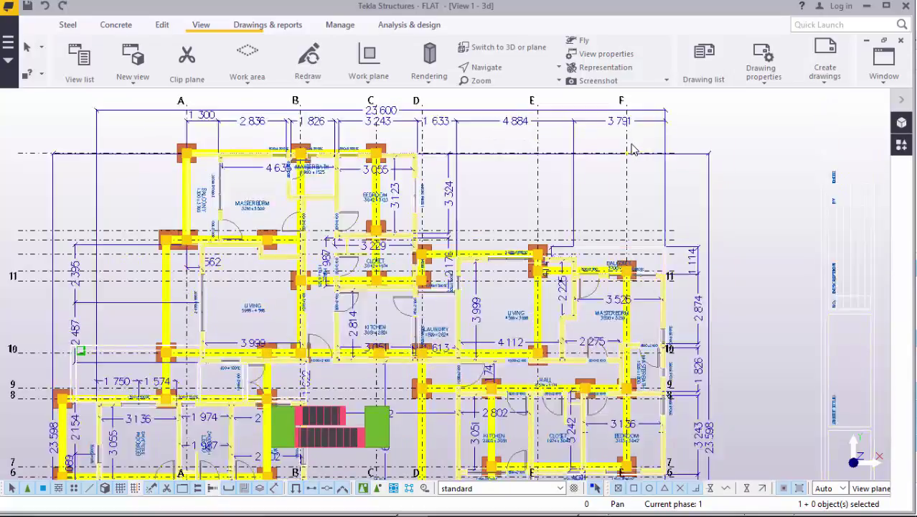
scroll(635, 133, up, 1)
scroll(580, 217, down, 1)
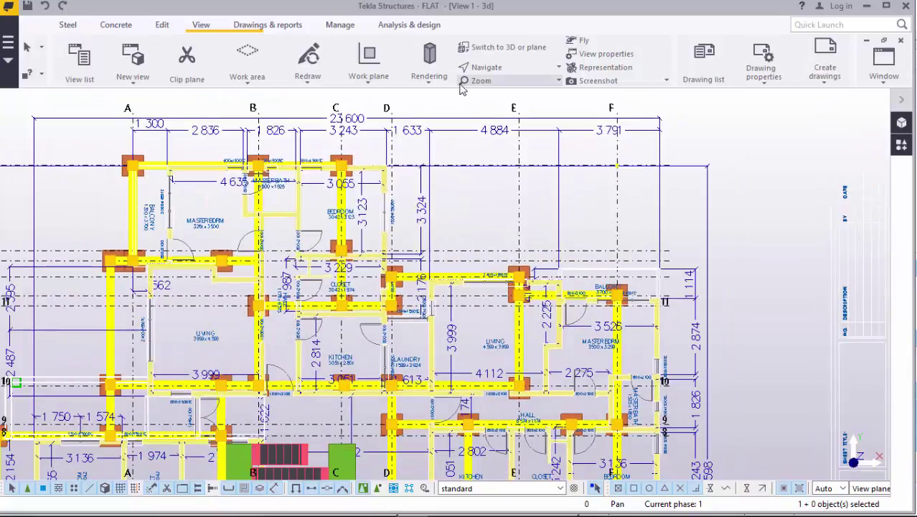
- Switch the FLAT model to a 3D view and zoom in
click(476, 46)
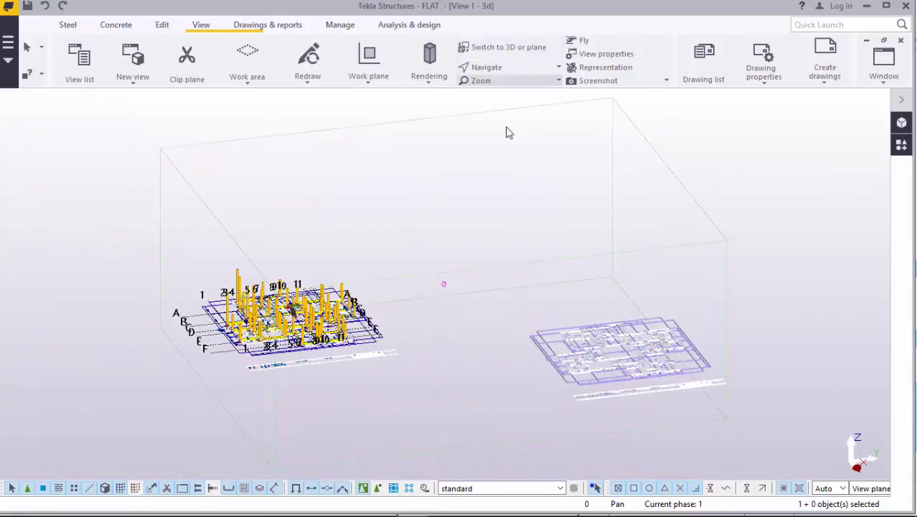
scroll(268, 330, up, 6)
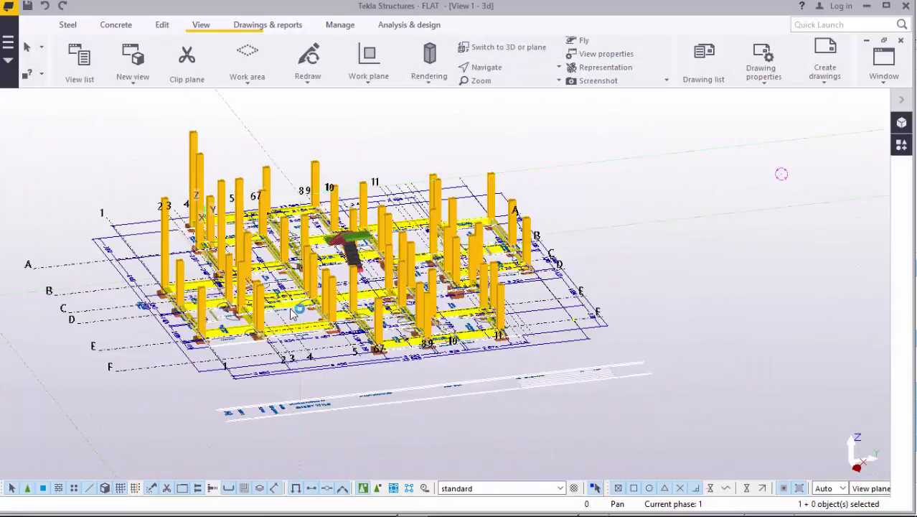
scroll(387, 361, up, 2)
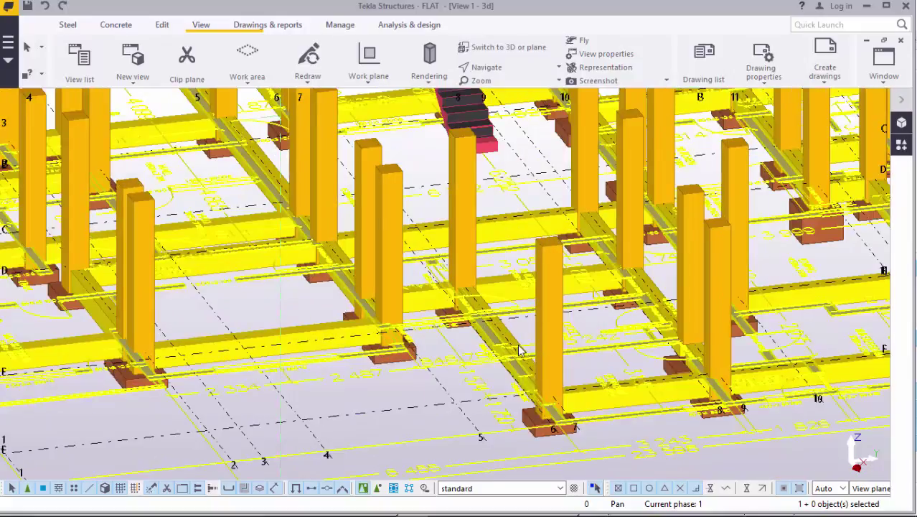
scroll(629, 374, up, 5)
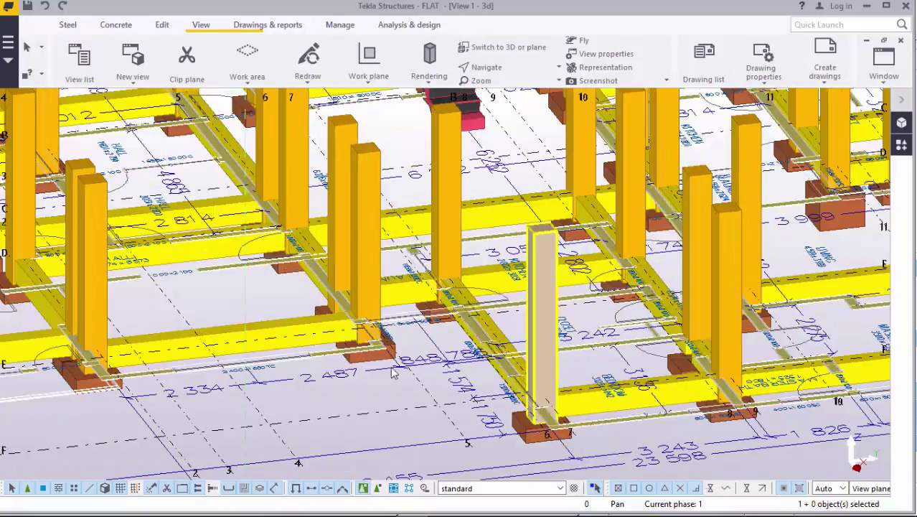
scroll(343, 332, up, 3)
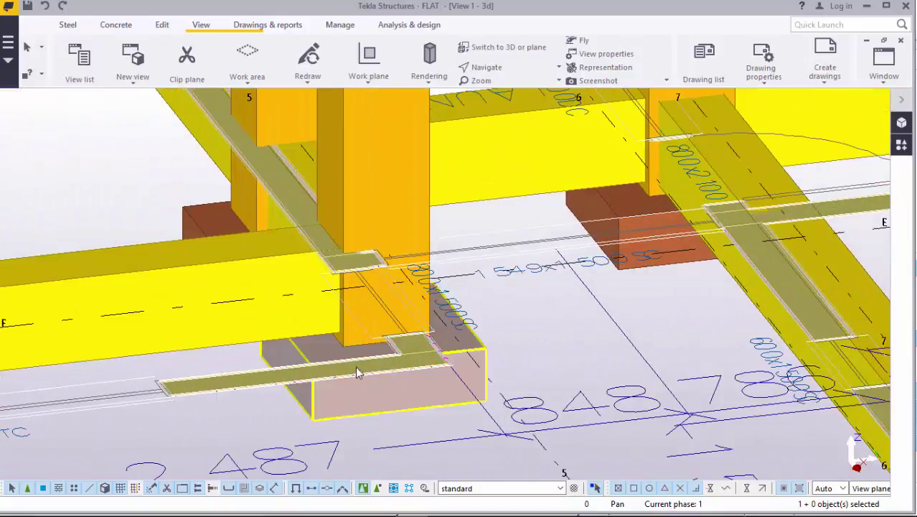
scroll(649, 378, down, 5)
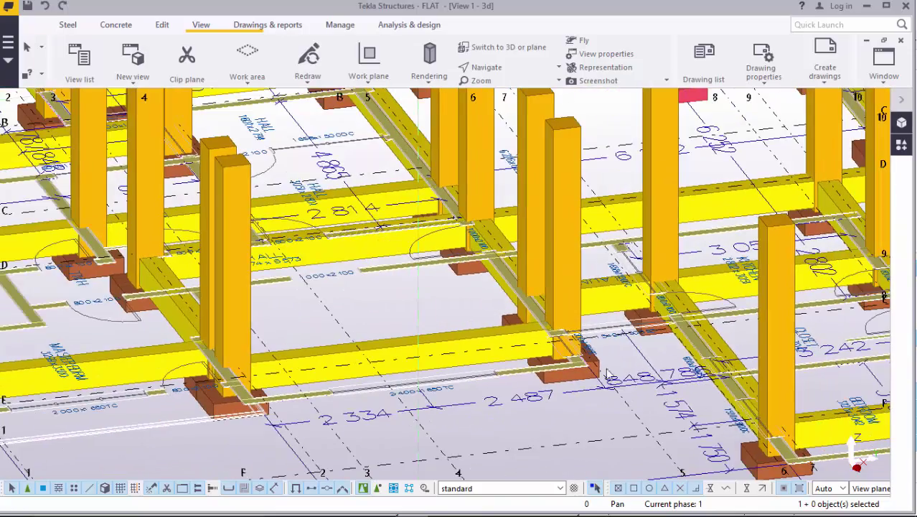
scroll(190, 398, up, 10)
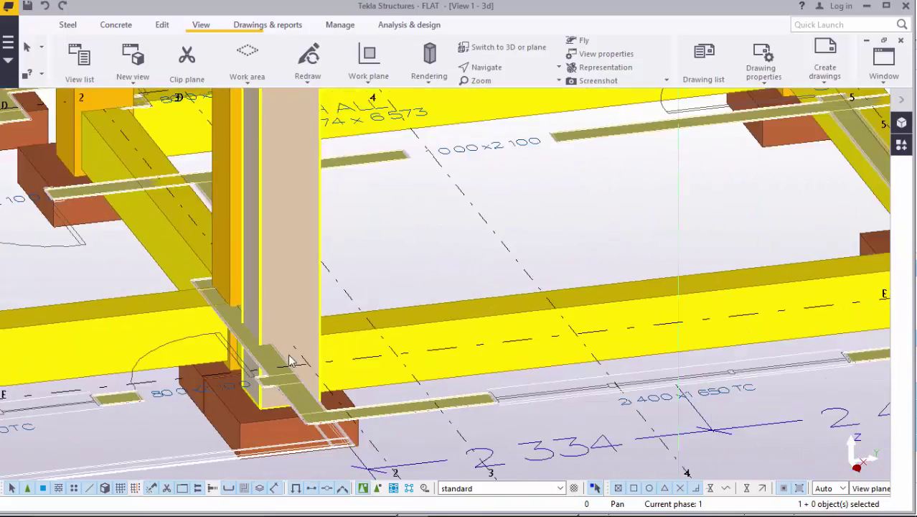
scroll(303, 405, down, 8)
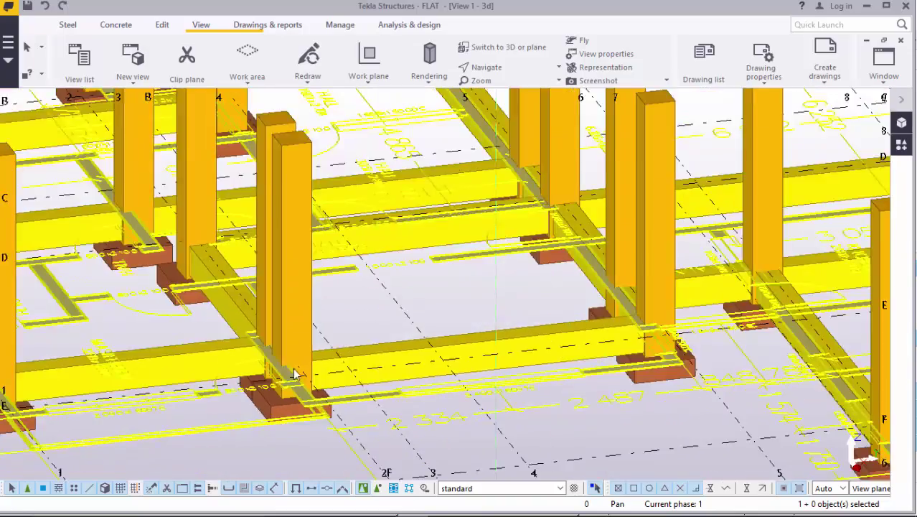
scroll(766, 423, down, 2)
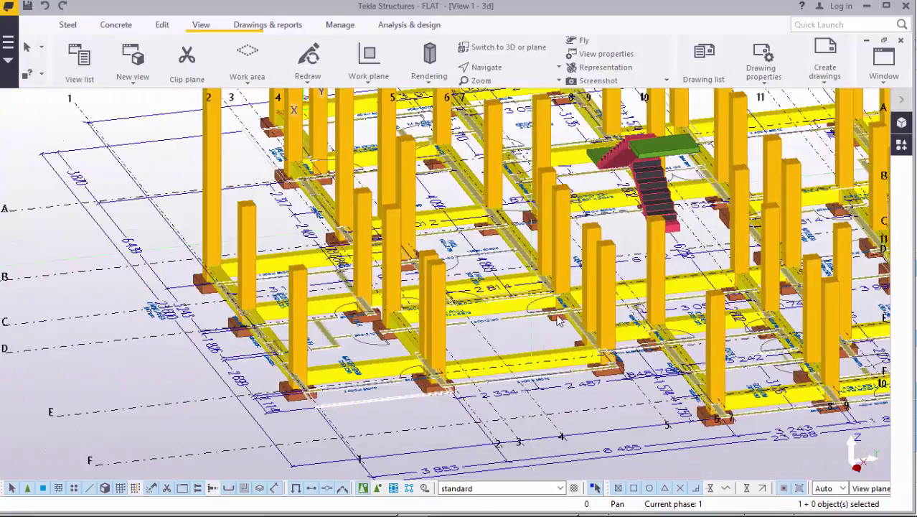
scroll(558, 321, down, 2)
scroll(545, 237, up, 3)
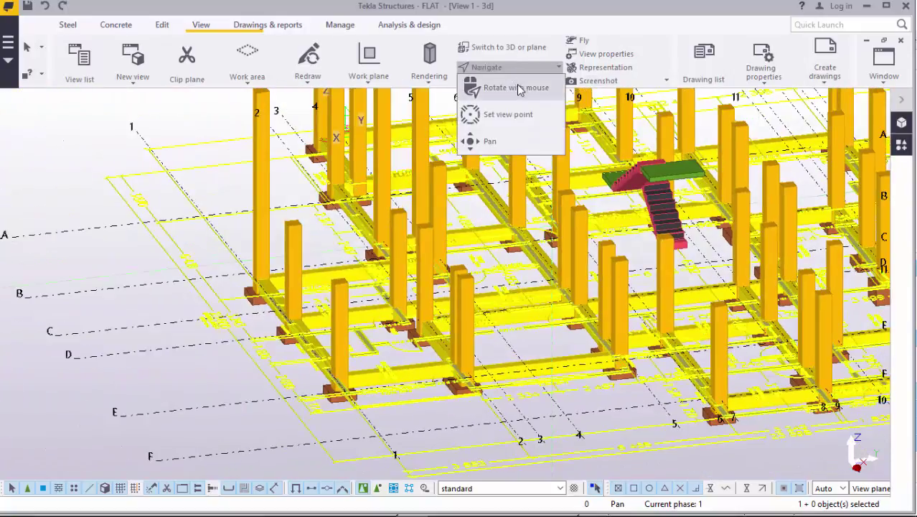
- Orbit the model to inspect the frame over the floor plan, dismissing the pop-up menu
ctrl+middle_drag(520, 277, 551, 264)
scroll(531, 230, up, 2)
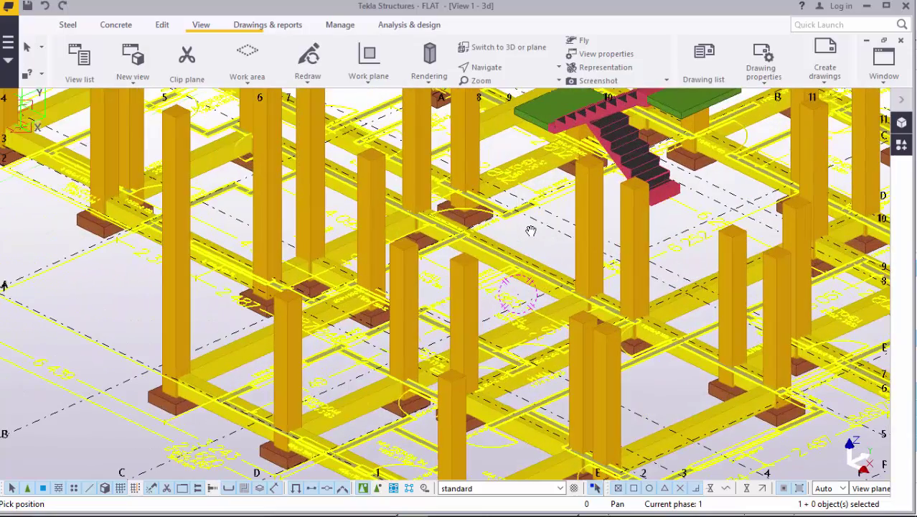
scroll(531, 231, up, 2)
right_click(528, 228)
key(Escape)
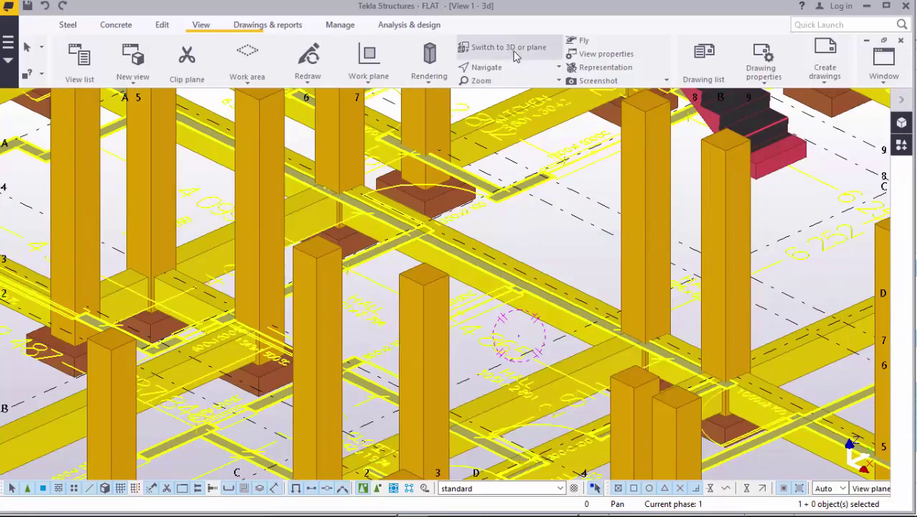
- Return to plan view and delete the first PDF reference model
click(514, 54)
scroll(432, 358, up, 3)
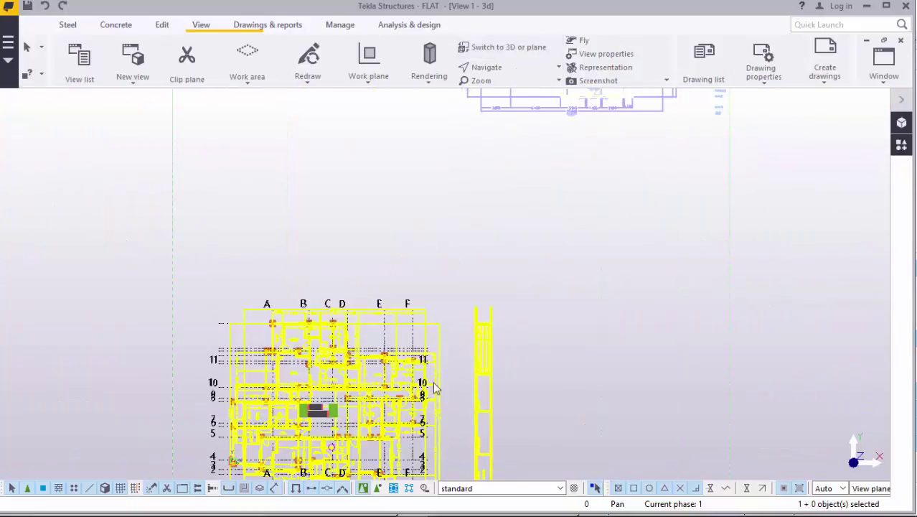
scroll(434, 388, up, 4)
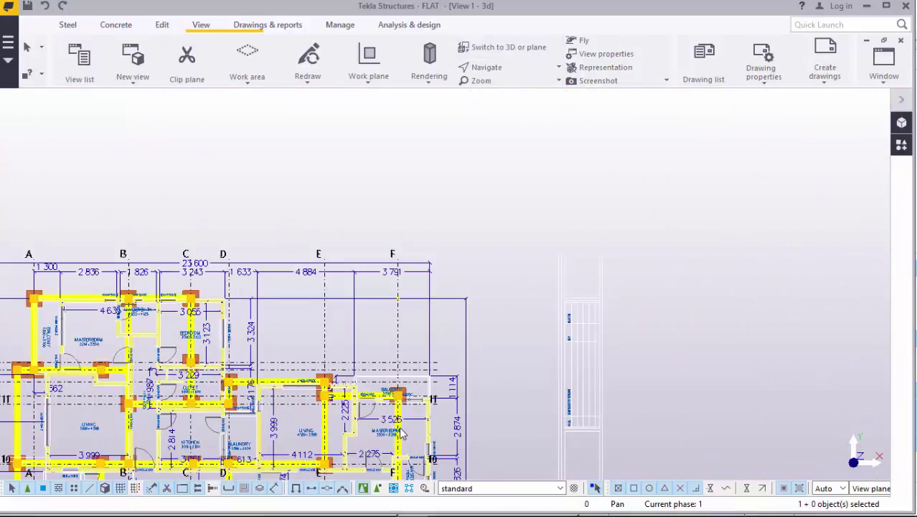
scroll(400, 432, up, 2)
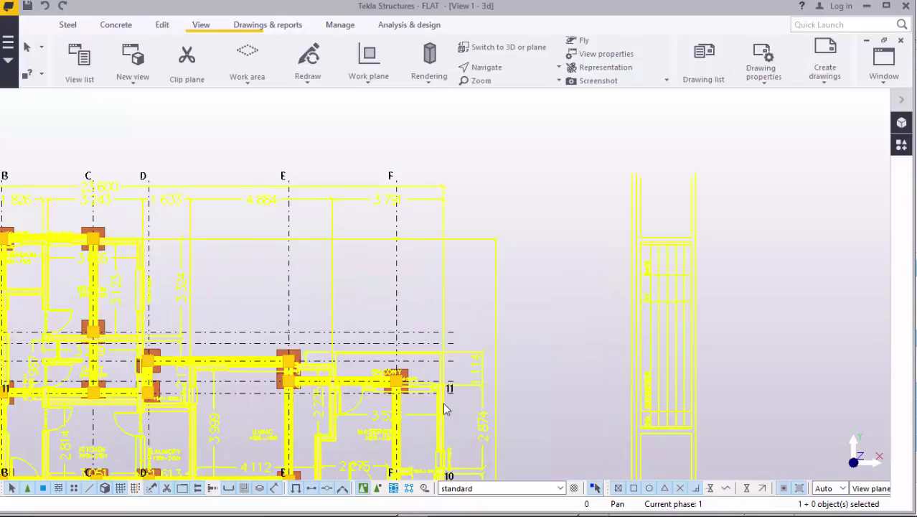
right_click(540, 194)
click(576, 313)
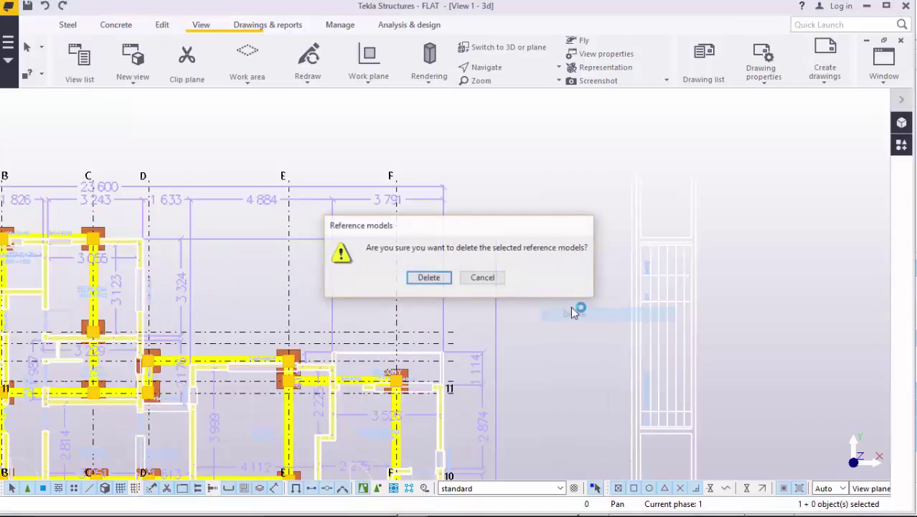
click(428, 278)
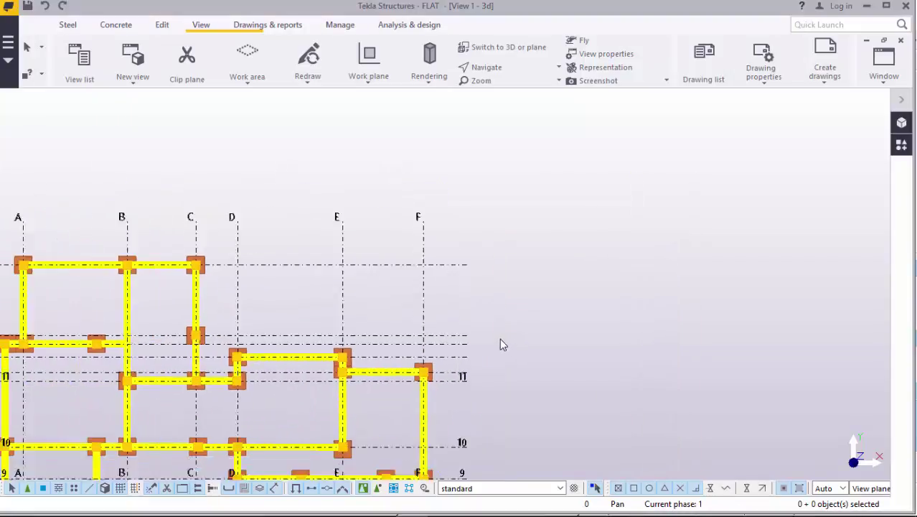
- Delete the second remaining PDF reference model as well
scroll(500, 344, down, 8)
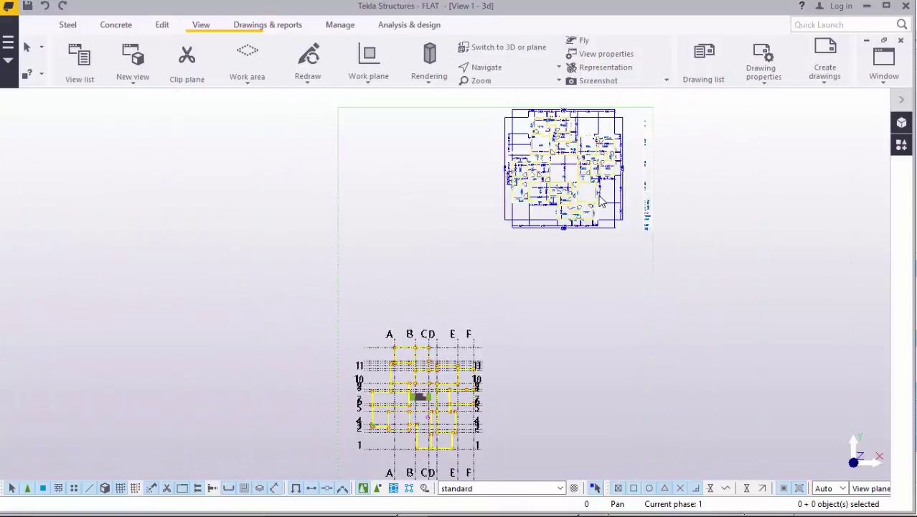
click(602, 201)
right_click(601, 196)
click(641, 318)
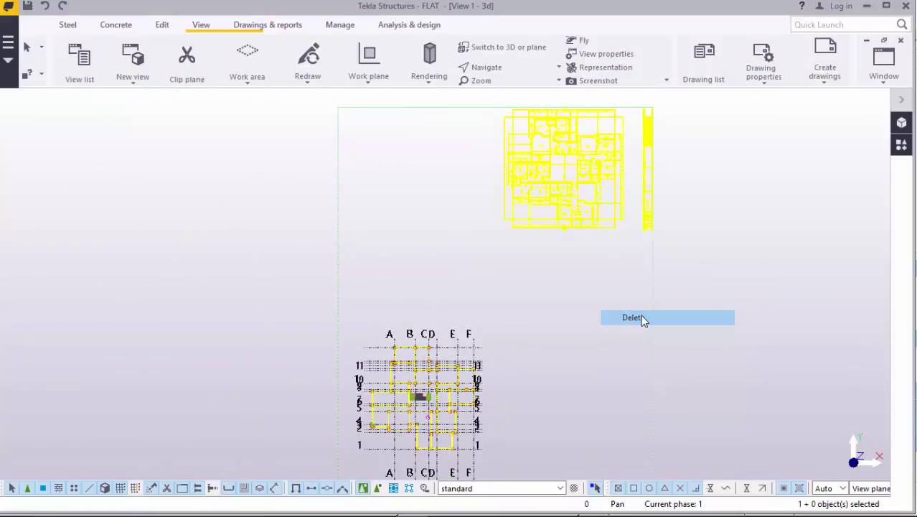
click(426, 278)
scroll(423, 434, up, 2)
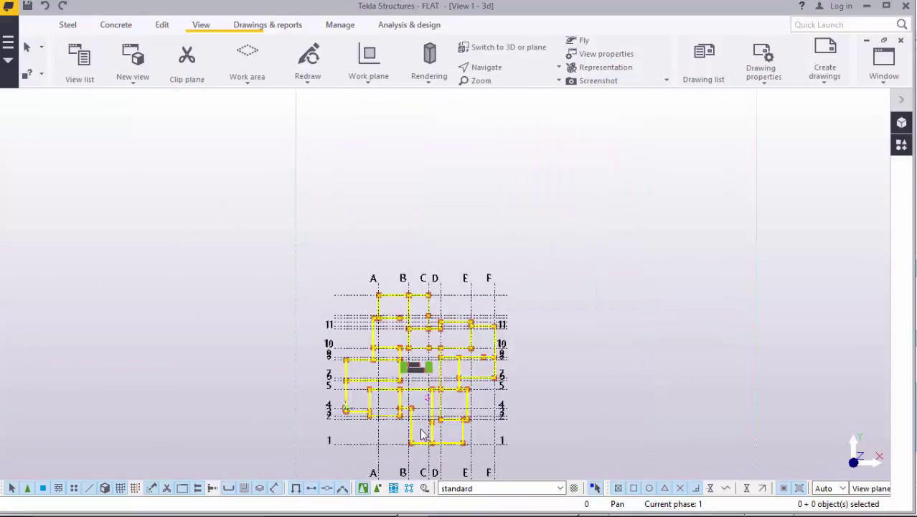
- Orbit the model freely from top view to an isometric angle
scroll(423, 349, up, 6)
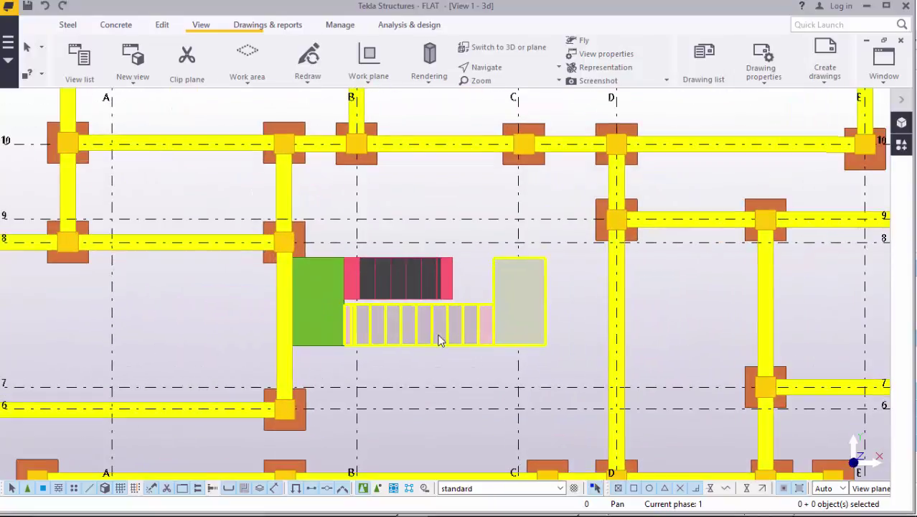
scroll(440, 340, down, 2)
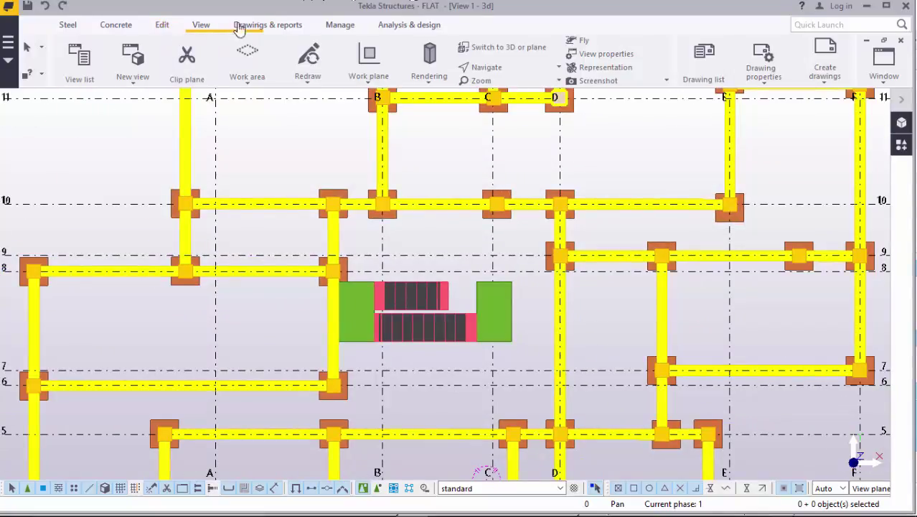
click(509, 69)
click(509, 89)
drag(508, 318, 607, 268)
scroll(309, 220, up, 3)
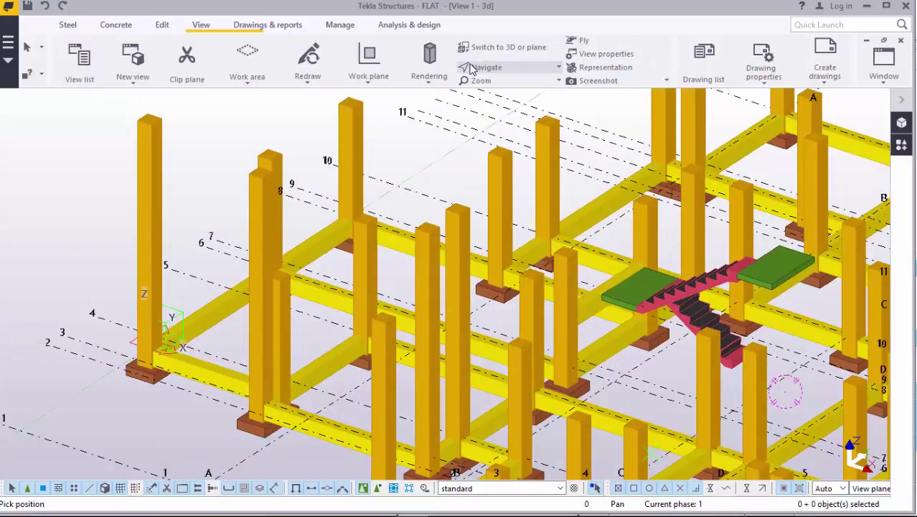
- Switch to a top plan view and zoom in on the column at grid C/11
click(531, 46)
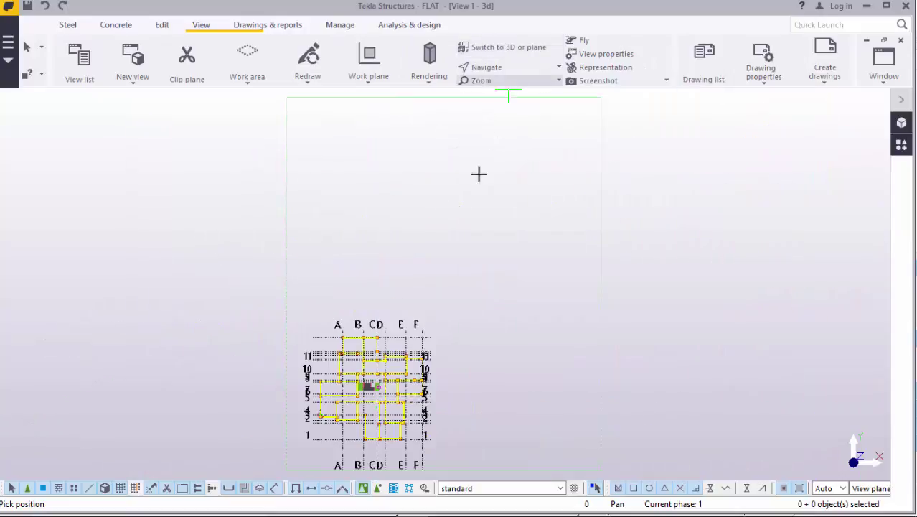
scroll(394, 359, up, 3)
right_click(538, 127)
click(560, 136)
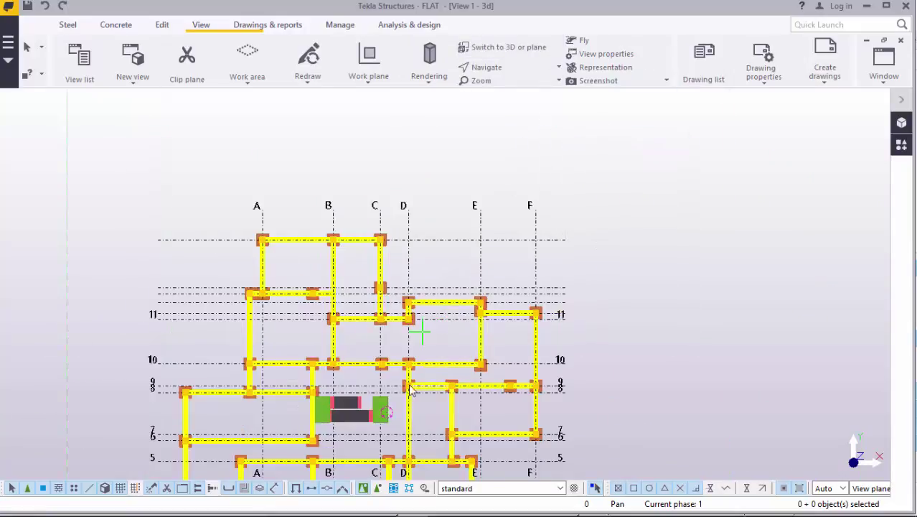
scroll(369, 277, up, 5)
scroll(368, 272, up, 4)
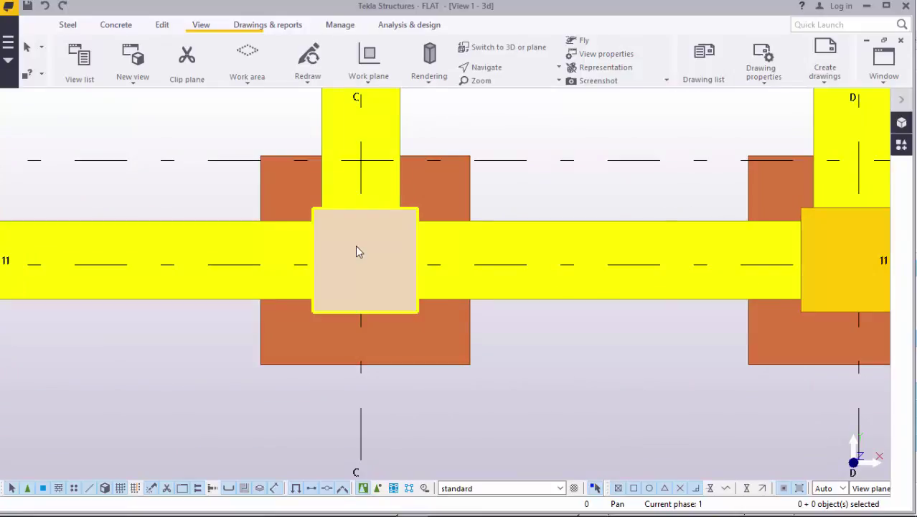
- Give the C/11 column a 300*400 profile and apply Top rotation
double_click(358, 247)
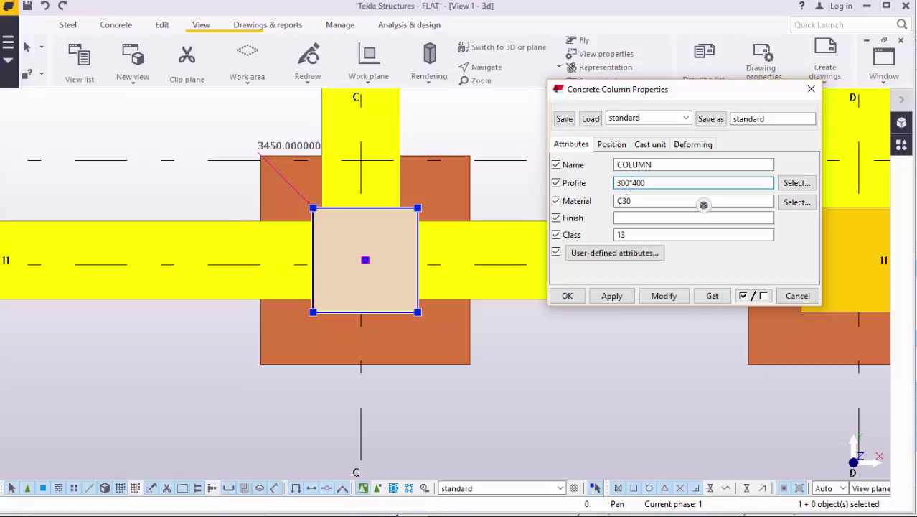
click(661, 296)
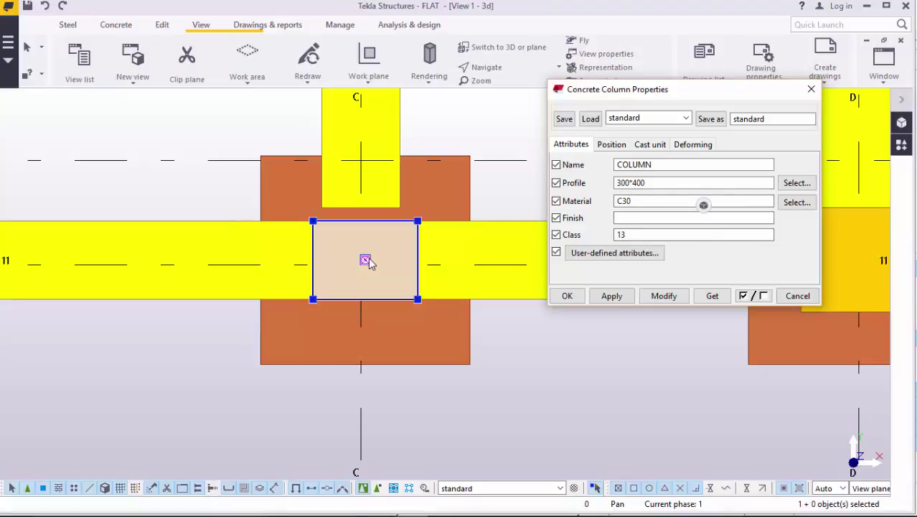
click(619, 145)
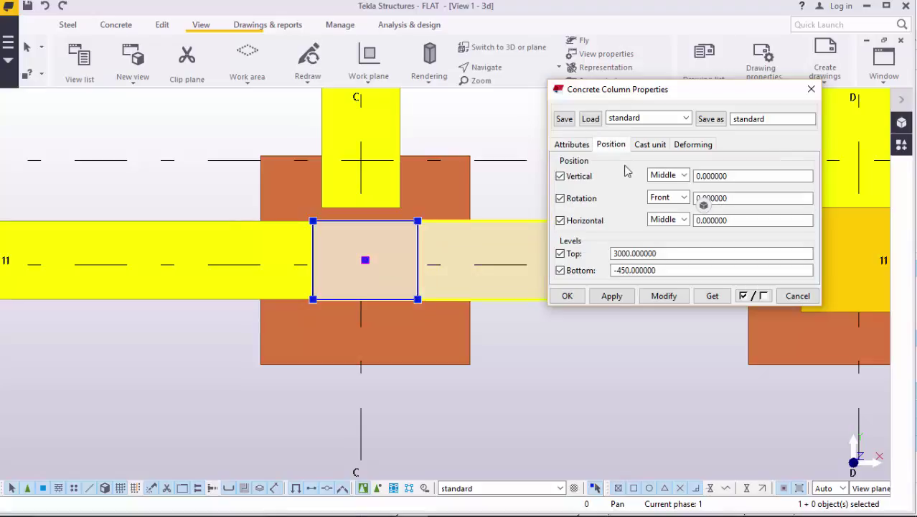
click(680, 198)
click(678, 222)
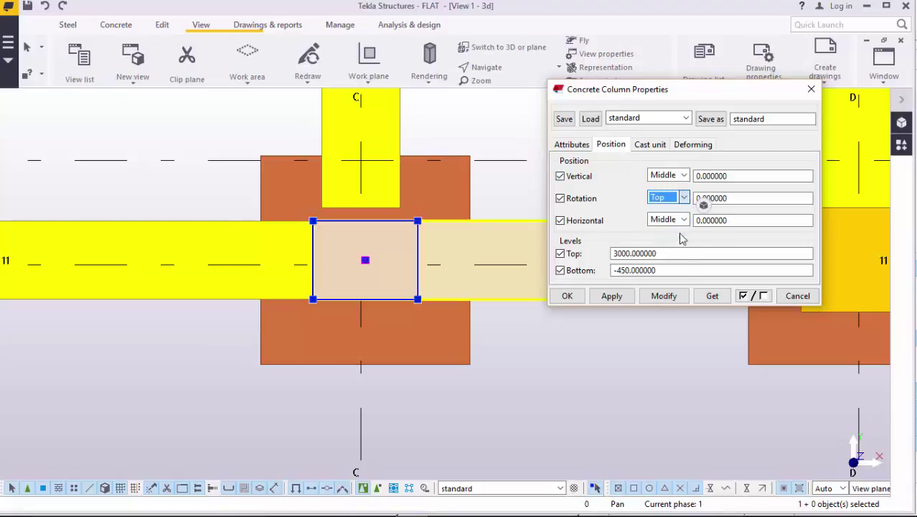
click(666, 299)
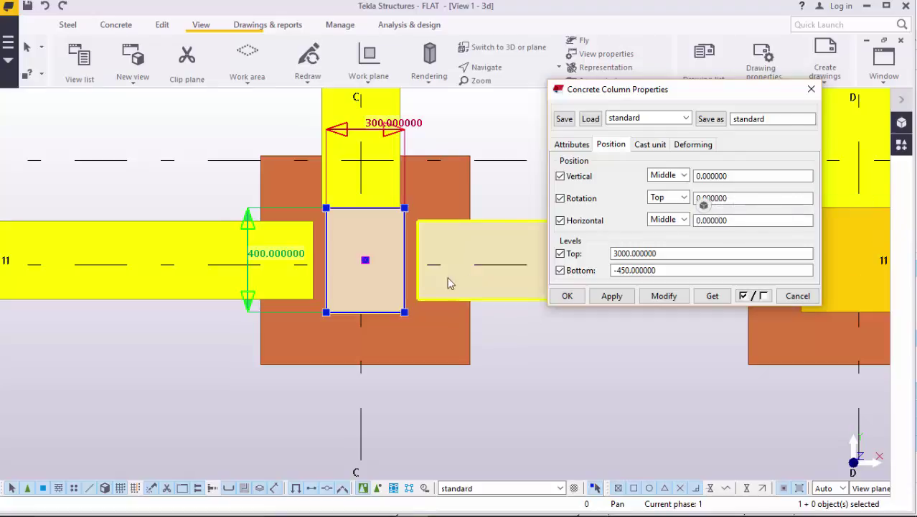
- Try Below rotation, settle on Back, then apply a square 400*400 profile
click(684, 197)
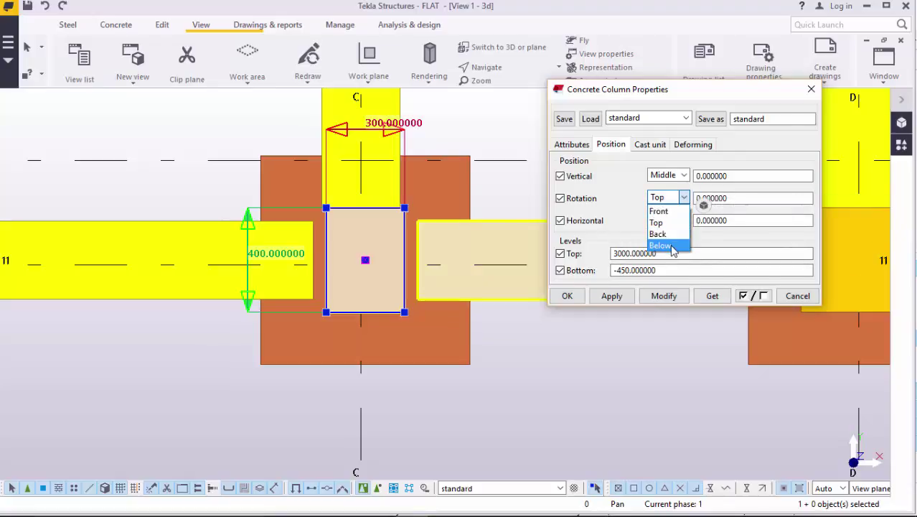
click(661, 245)
click(665, 297)
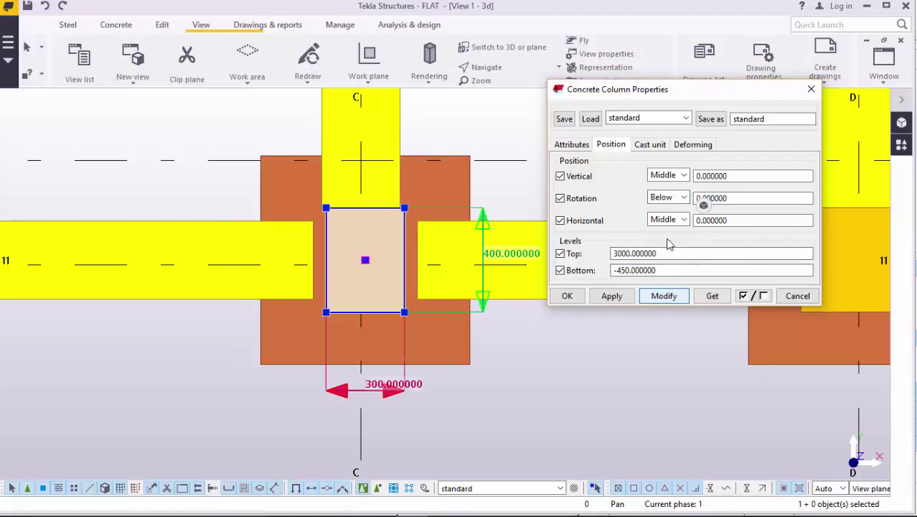
click(668, 197)
click(659, 230)
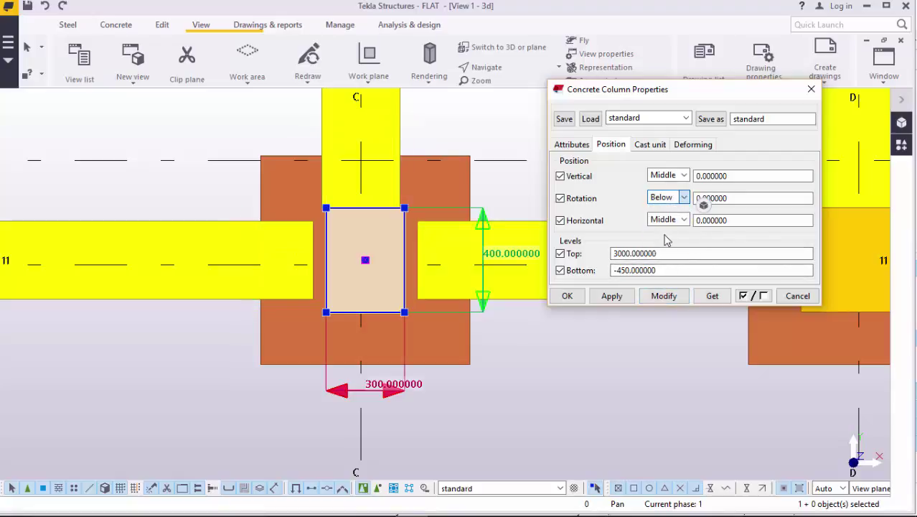
click(672, 297)
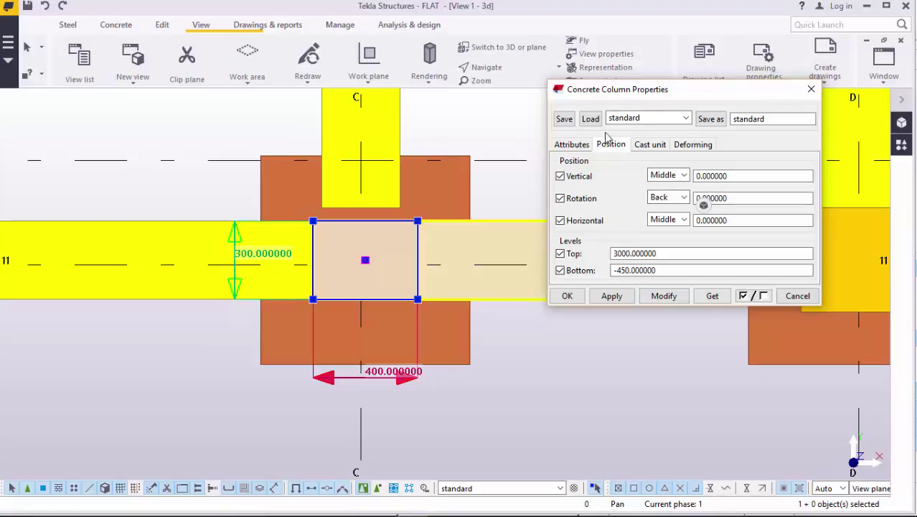
click(572, 145)
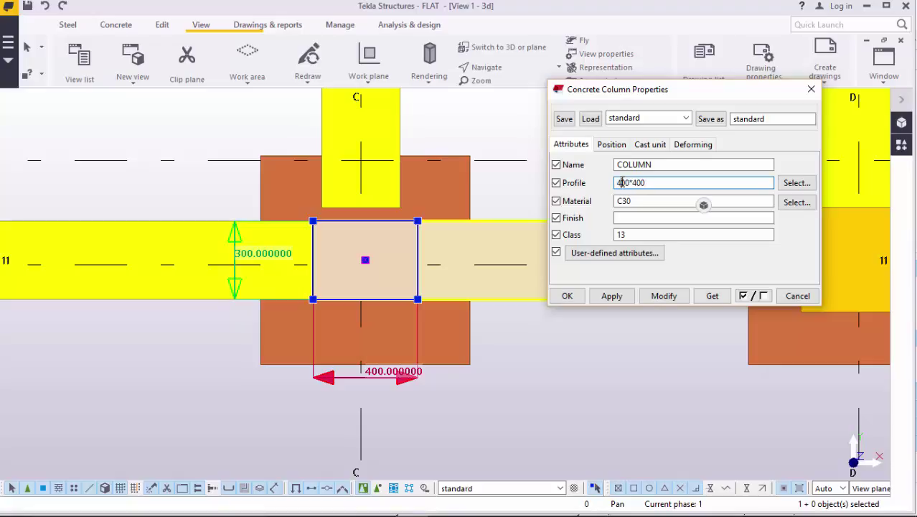
click(665, 296)
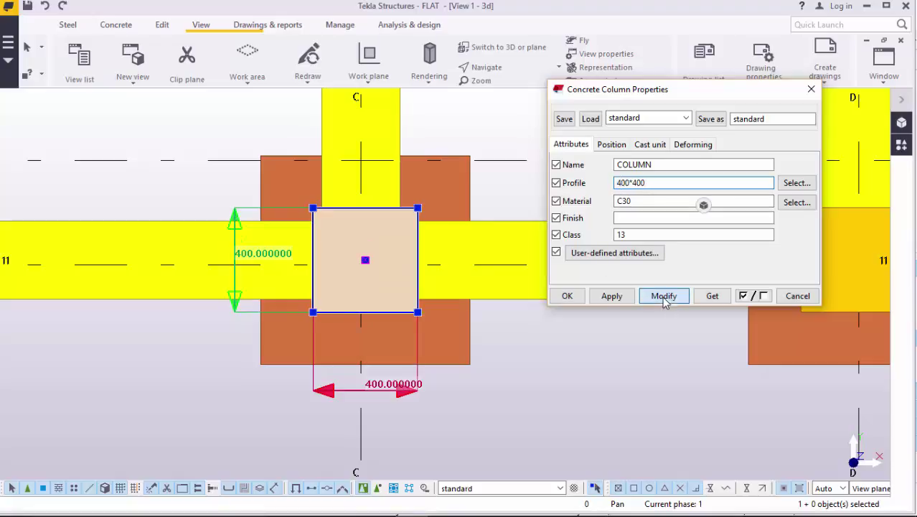
- Accept the column changes with OK and switch the plan back to 3D
click(582, 296)
scroll(446, 237, down, 10)
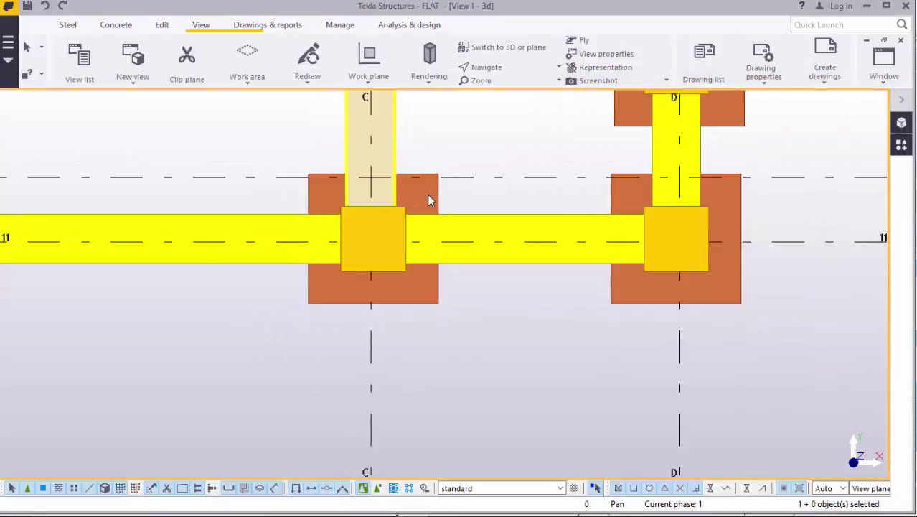
scroll(445, 237, down, 4)
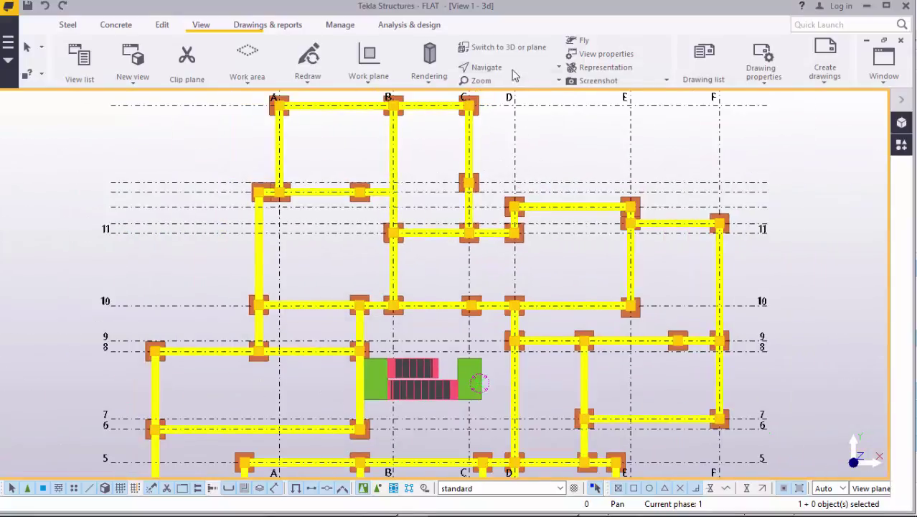
click(498, 49)
scroll(242, 353, up, 5)
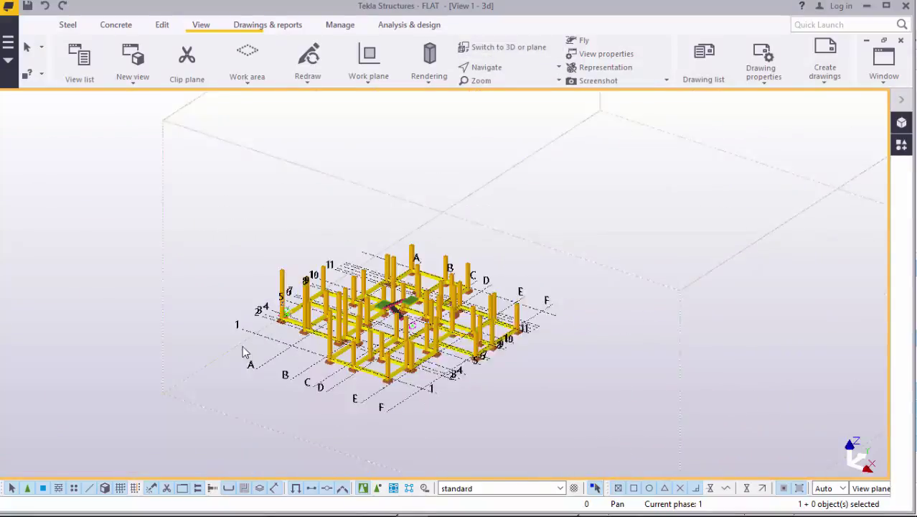
scroll(288, 330, down, 5)
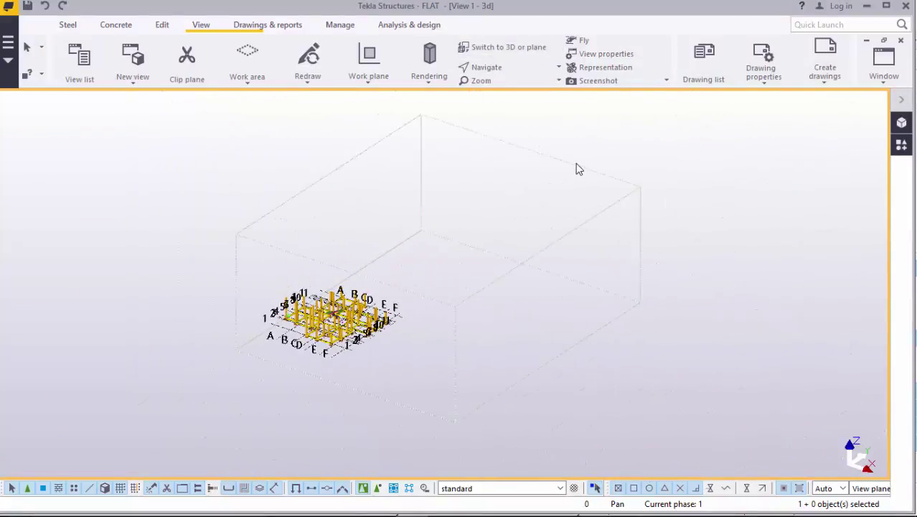
- Fit the work area to the entire model
right_click(576, 163)
click(641, 226)
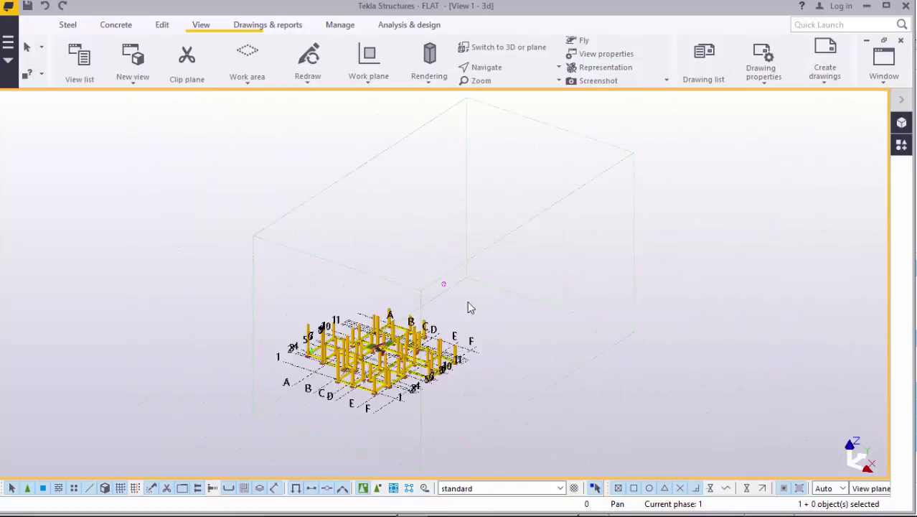
scroll(501, 327, up, 5)
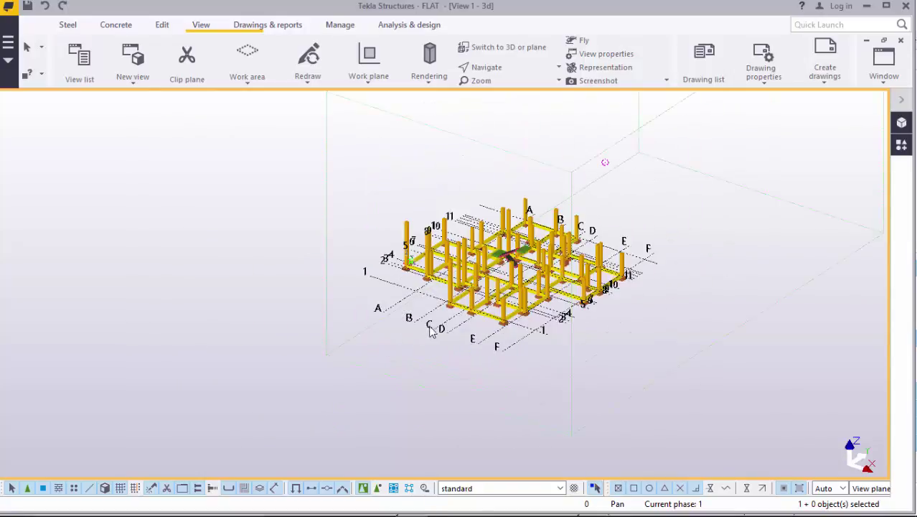
scroll(375, 262, up, 6)
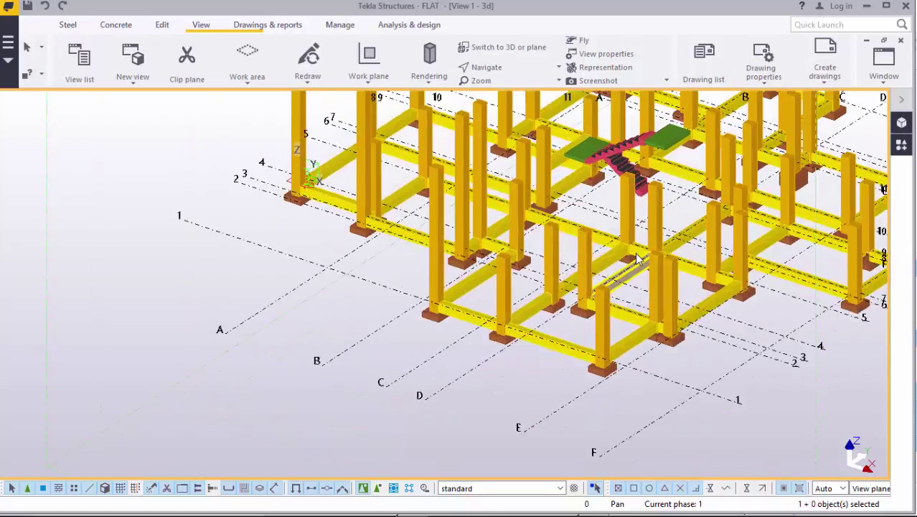
- Orbit the model to a lower viewing angle, then interrupt the rotate command
click(487, 66)
click(504, 115)
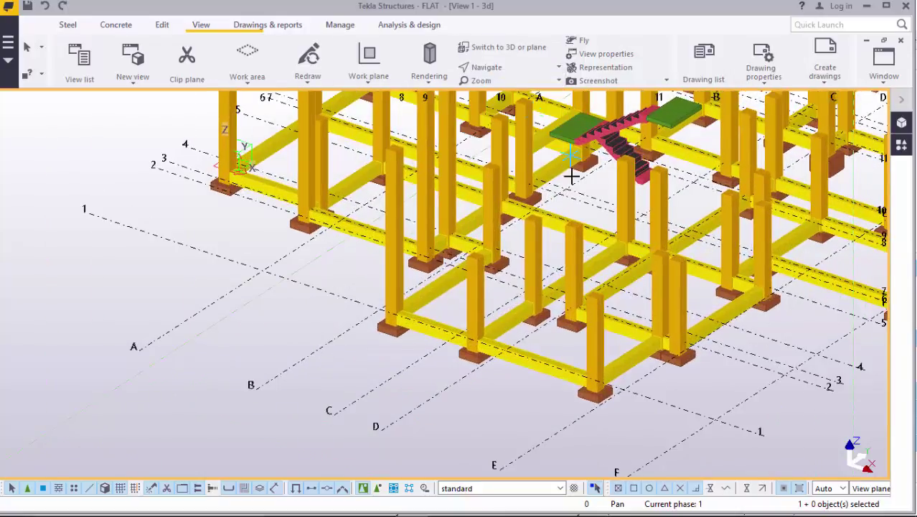
drag(568, 203, 605, 181)
scroll(605, 180, up, 5)
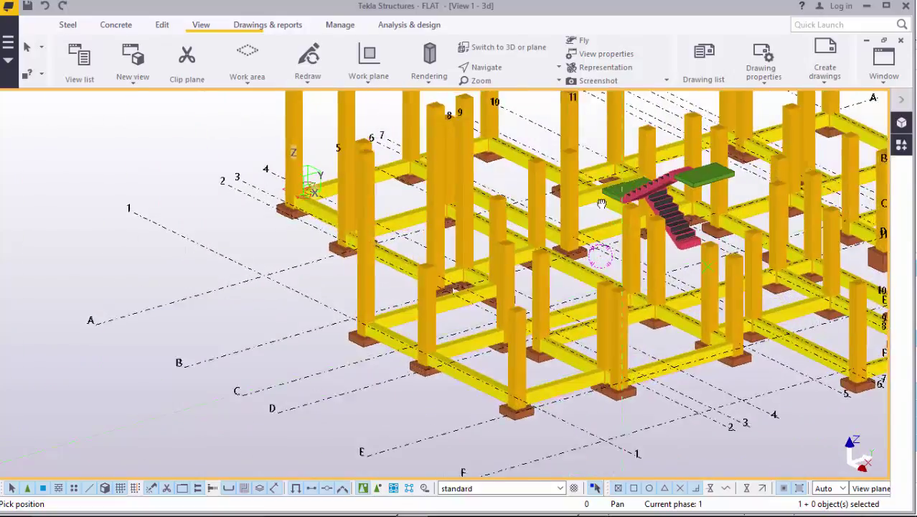
scroll(637, 222, up, 2)
right_click(591, 162)
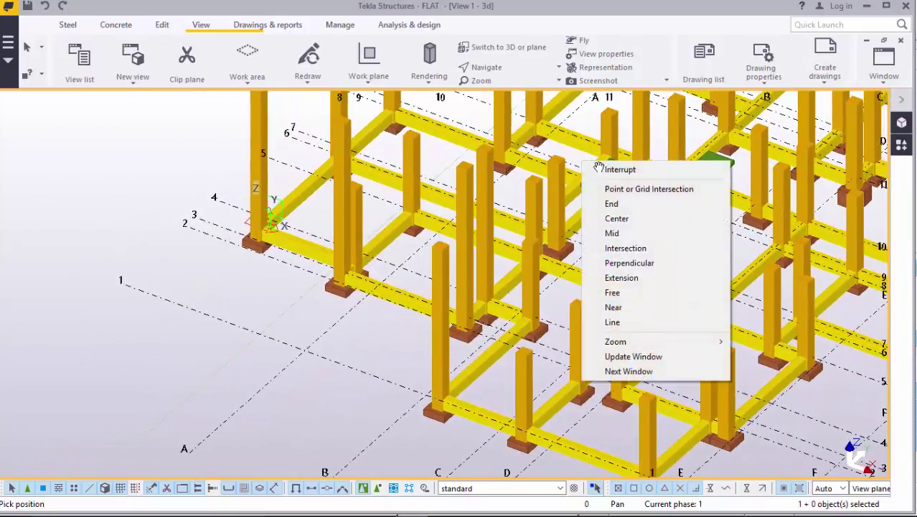
click(611, 172)
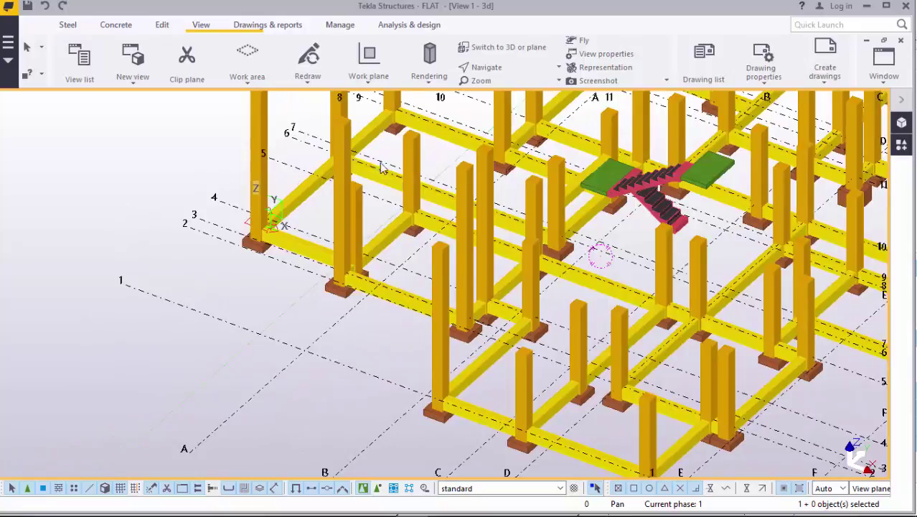
scroll(380, 334, down, 1)
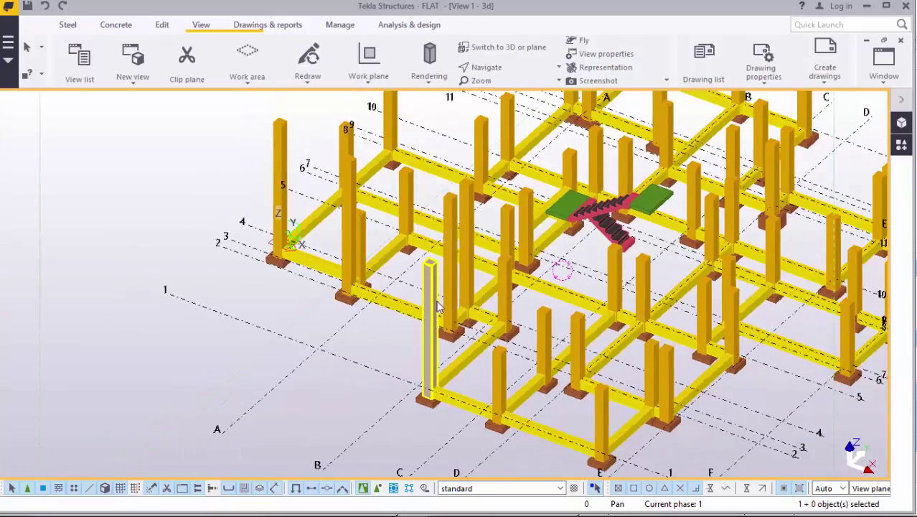